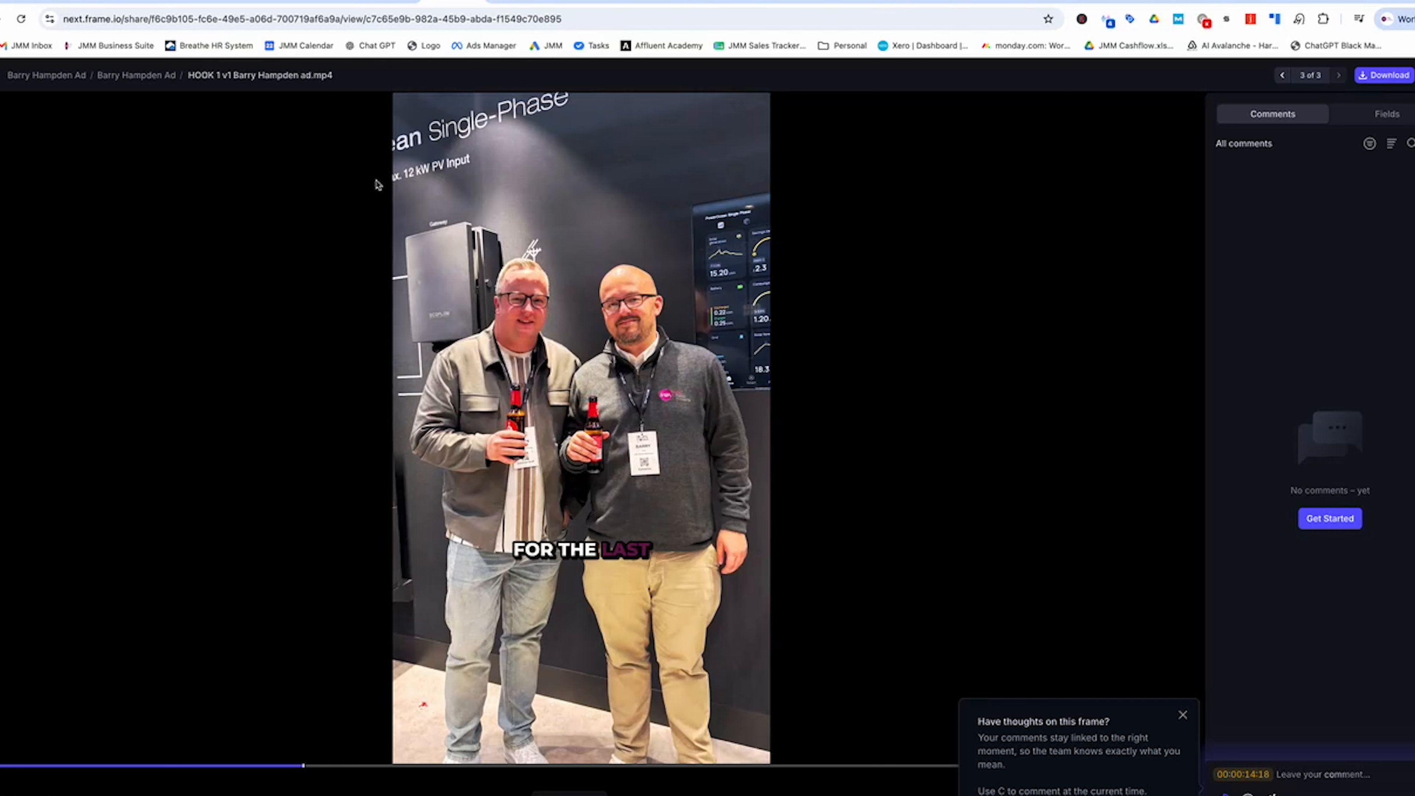
- Download the original 1080x1920 HOOK 1 v1 video from Frame.io, then go back to Ads Manager
{"action": "left_click", "coordinate": [1378, 77]}
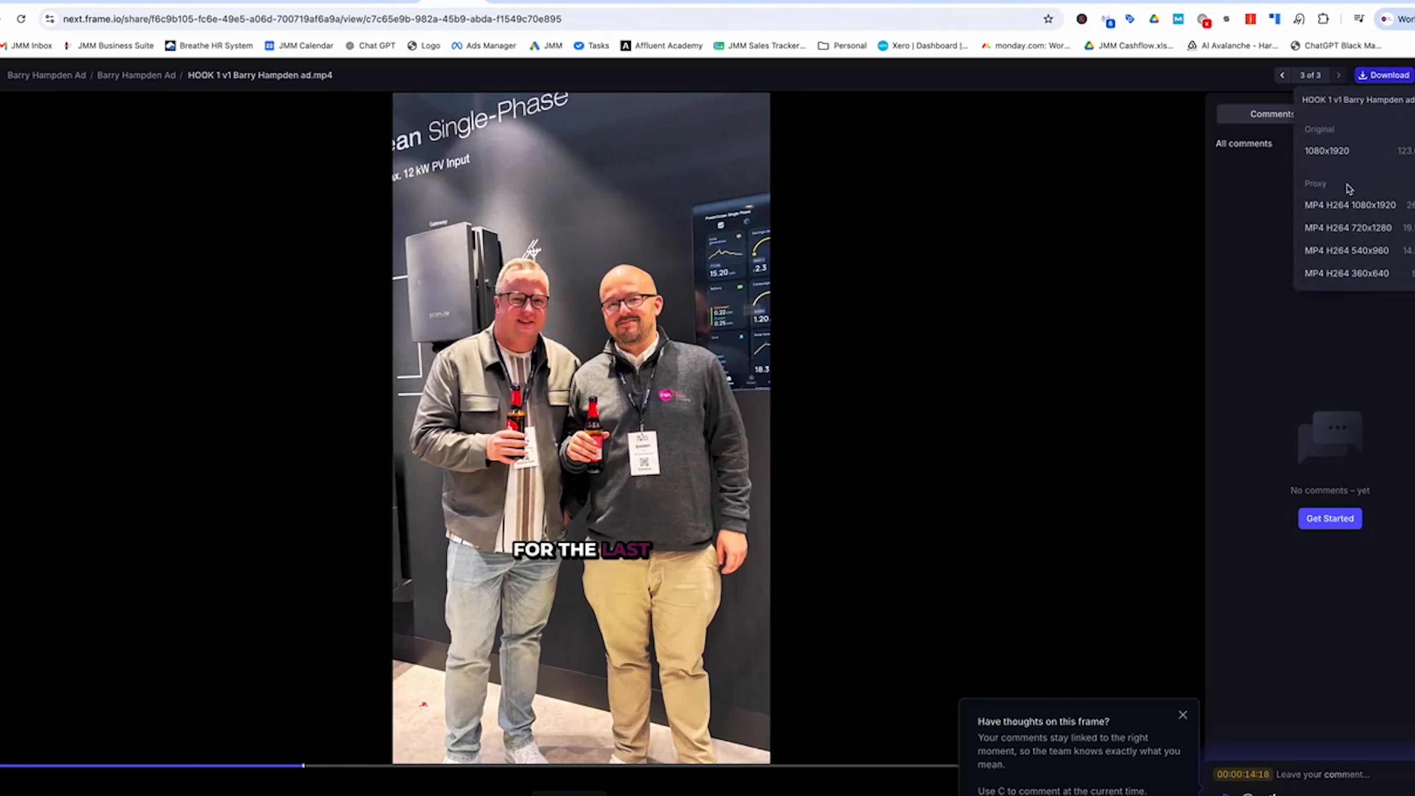
{"action": "left_click", "coordinate": [1337, 155]}
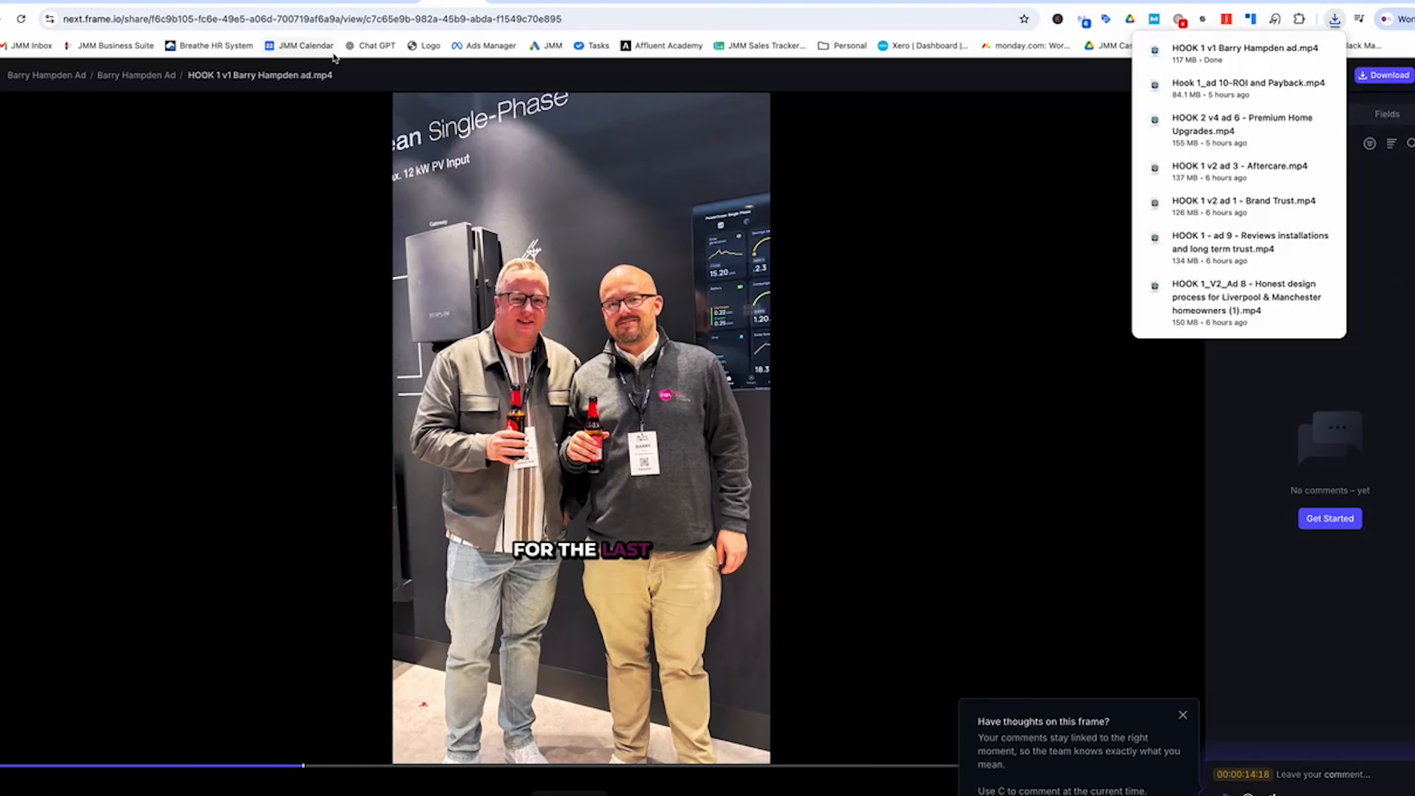
{"action": "left_click", "coordinate": [631, 2]}
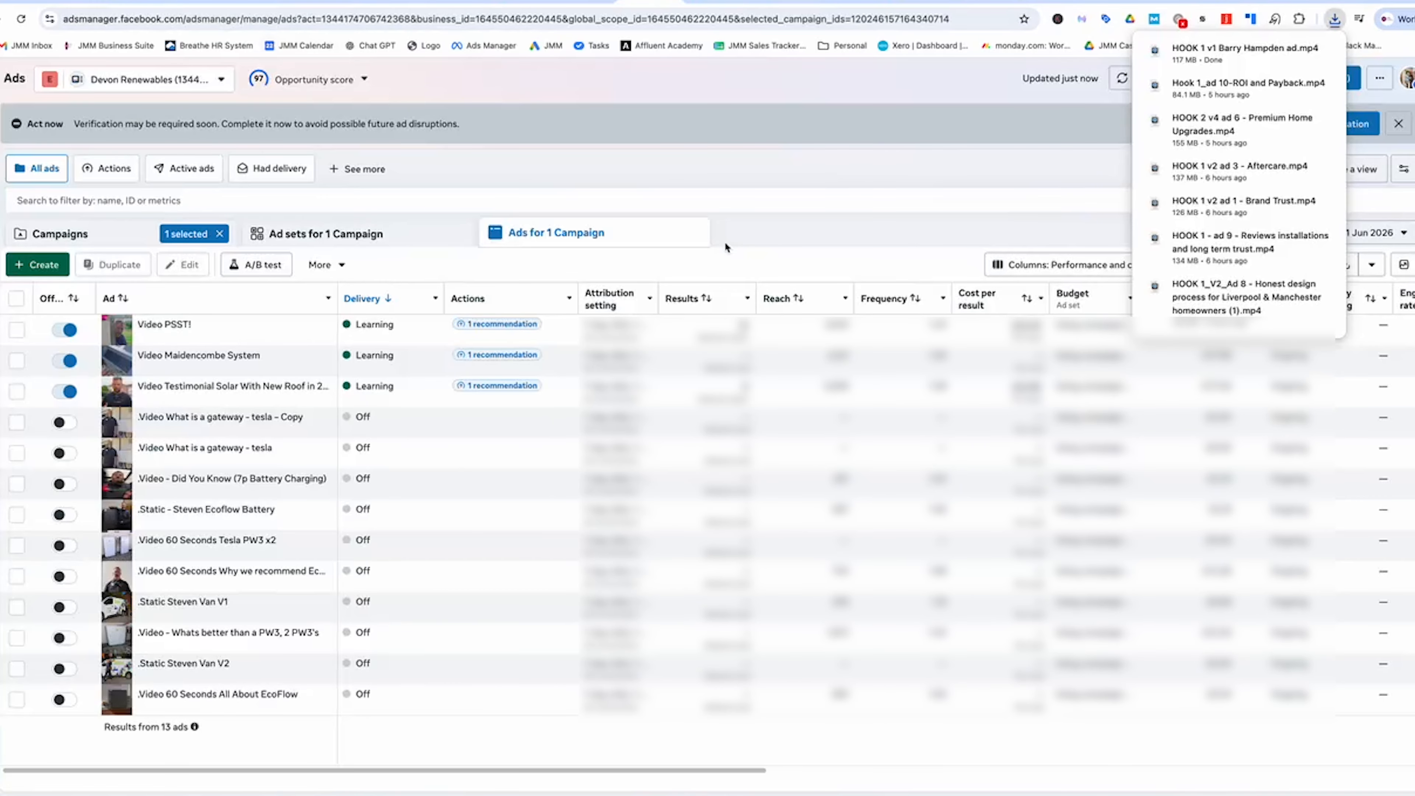
- Search 'jo' to switch to the Jolly Media Marketing account and open JMM Commission Only Campaign
{"action": "left_click", "coordinate": [143, 80]}
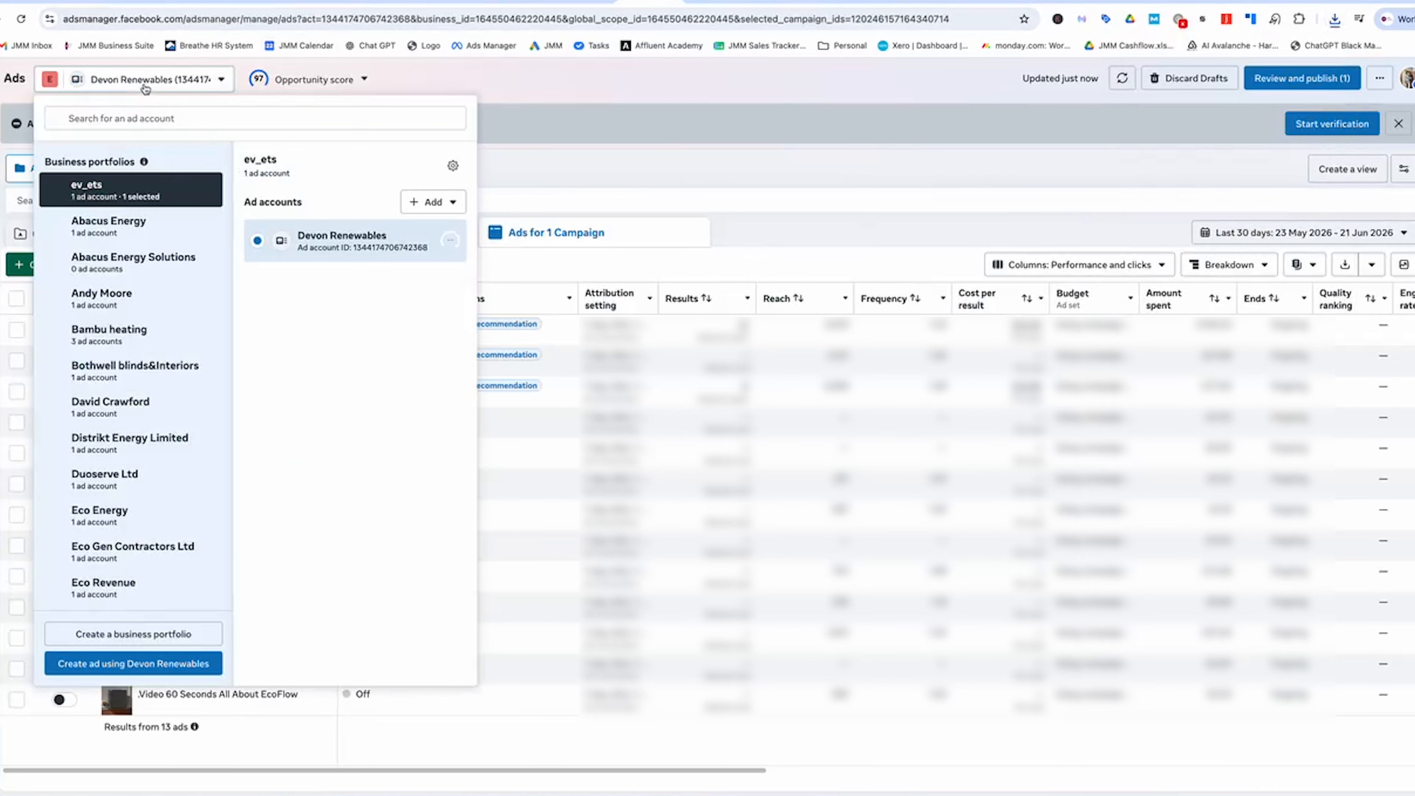
{"action": "left_click", "coordinate": [213, 121]}
{"action": "type", "text": "jolly"}
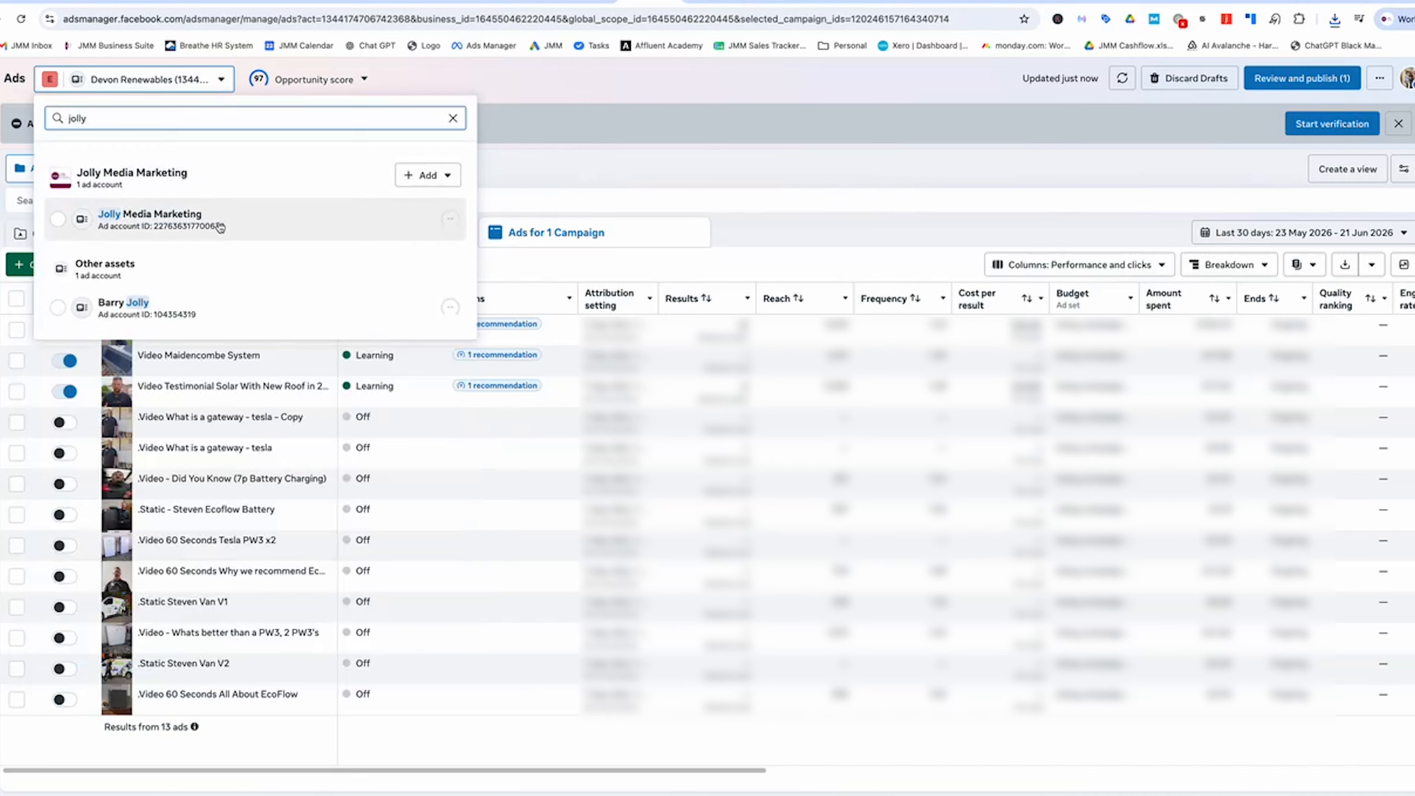
{"action": "left_click", "coordinate": [220, 225]}
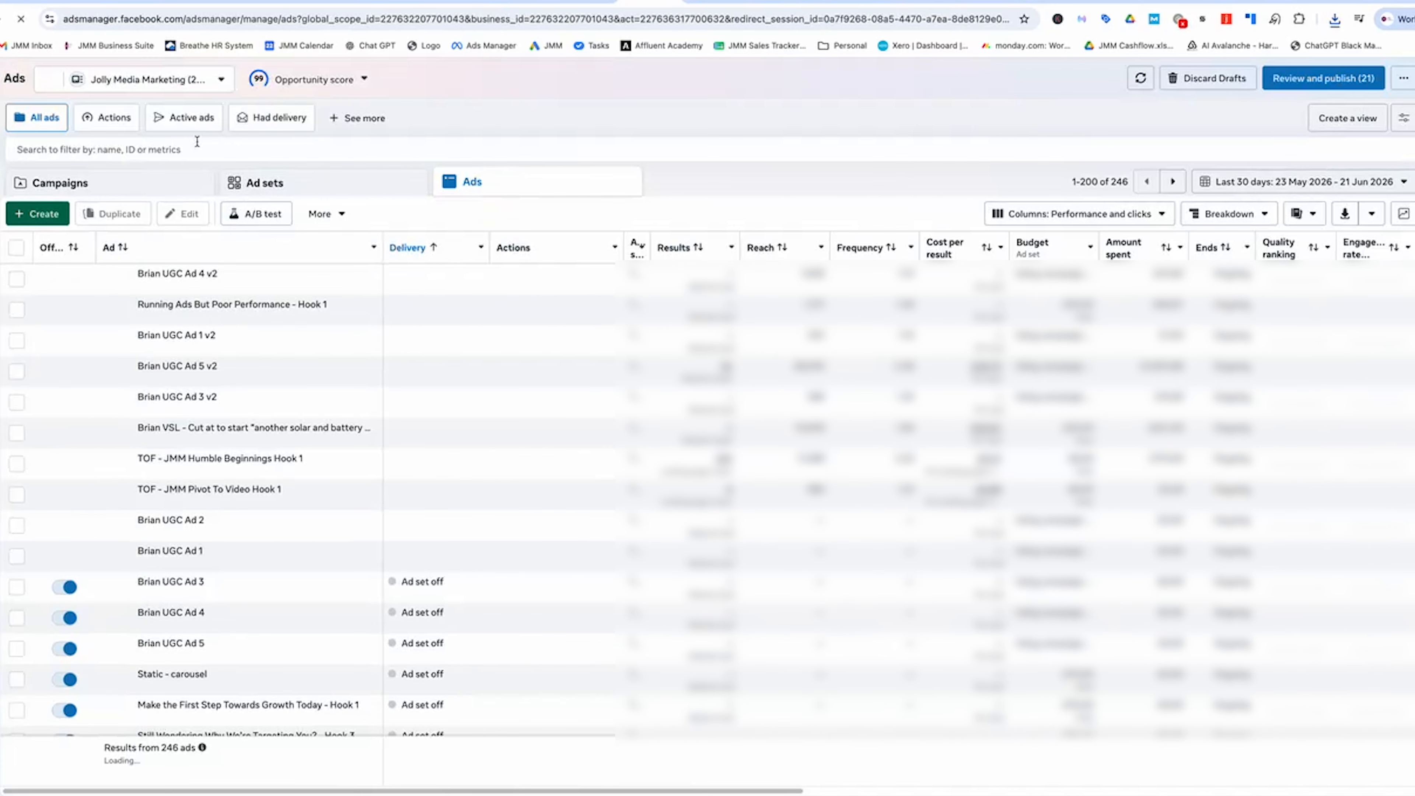
{"action": "left_click", "coordinate": [171, 189]}
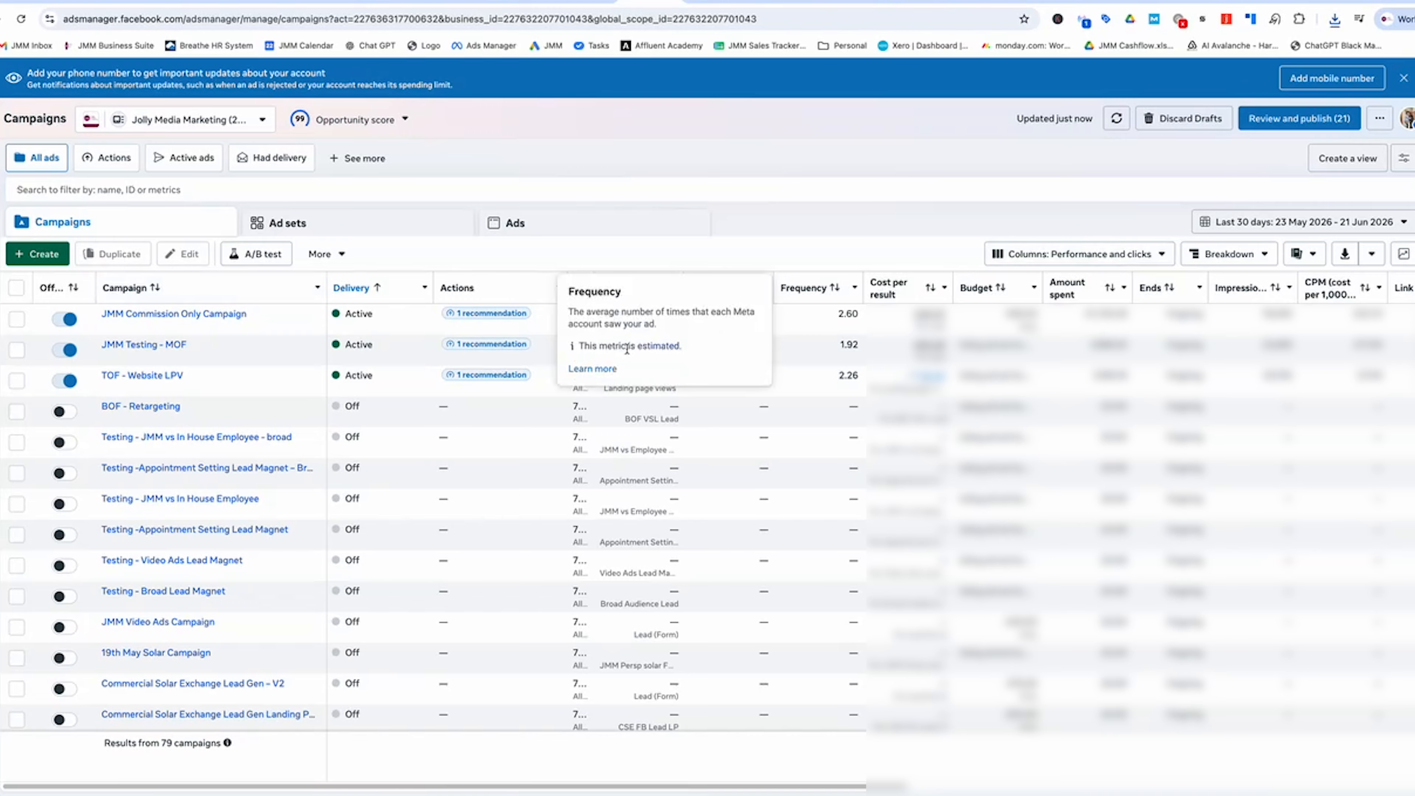
{"action": "mouse_move", "coordinate": [666, 315]}
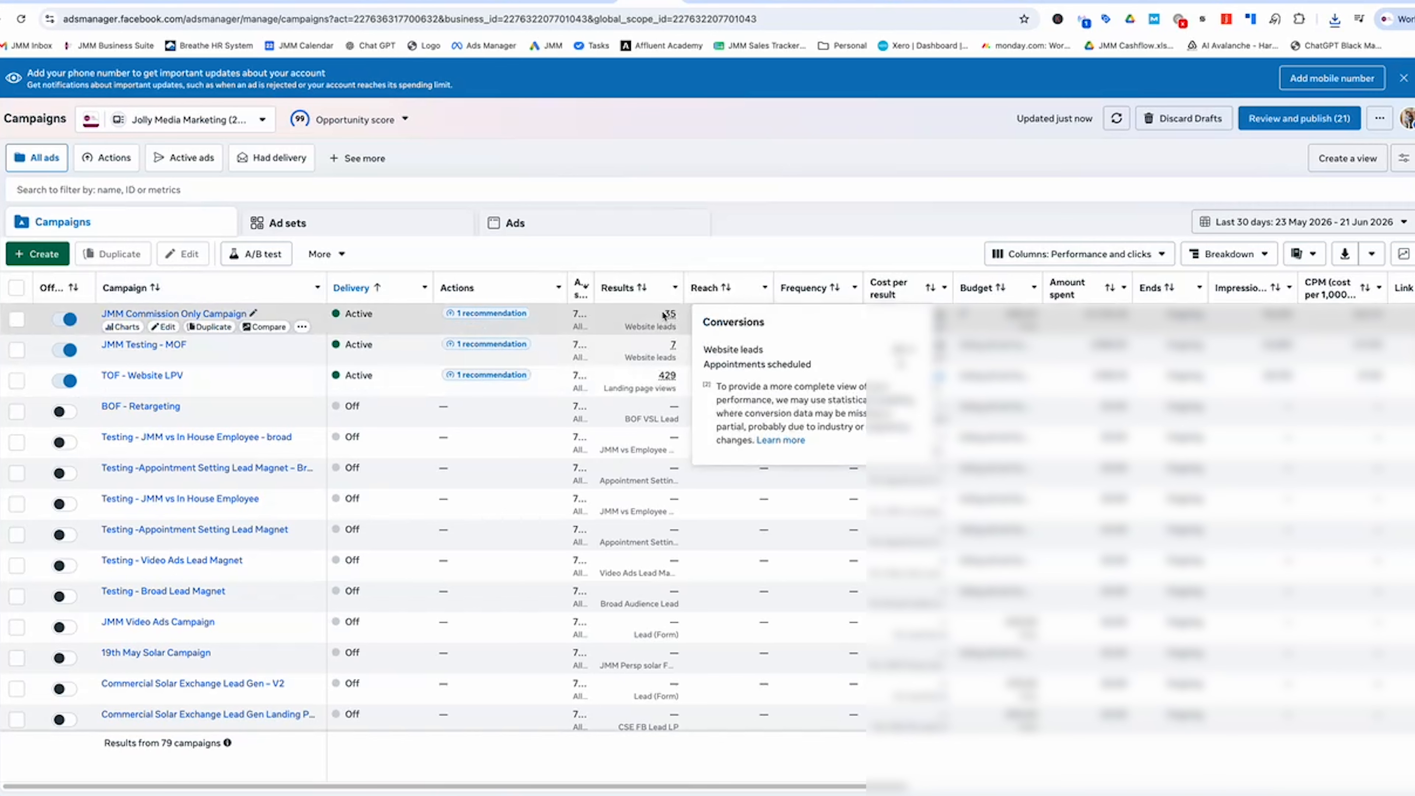
{"action": "mouse_move", "coordinate": [648, 381]}
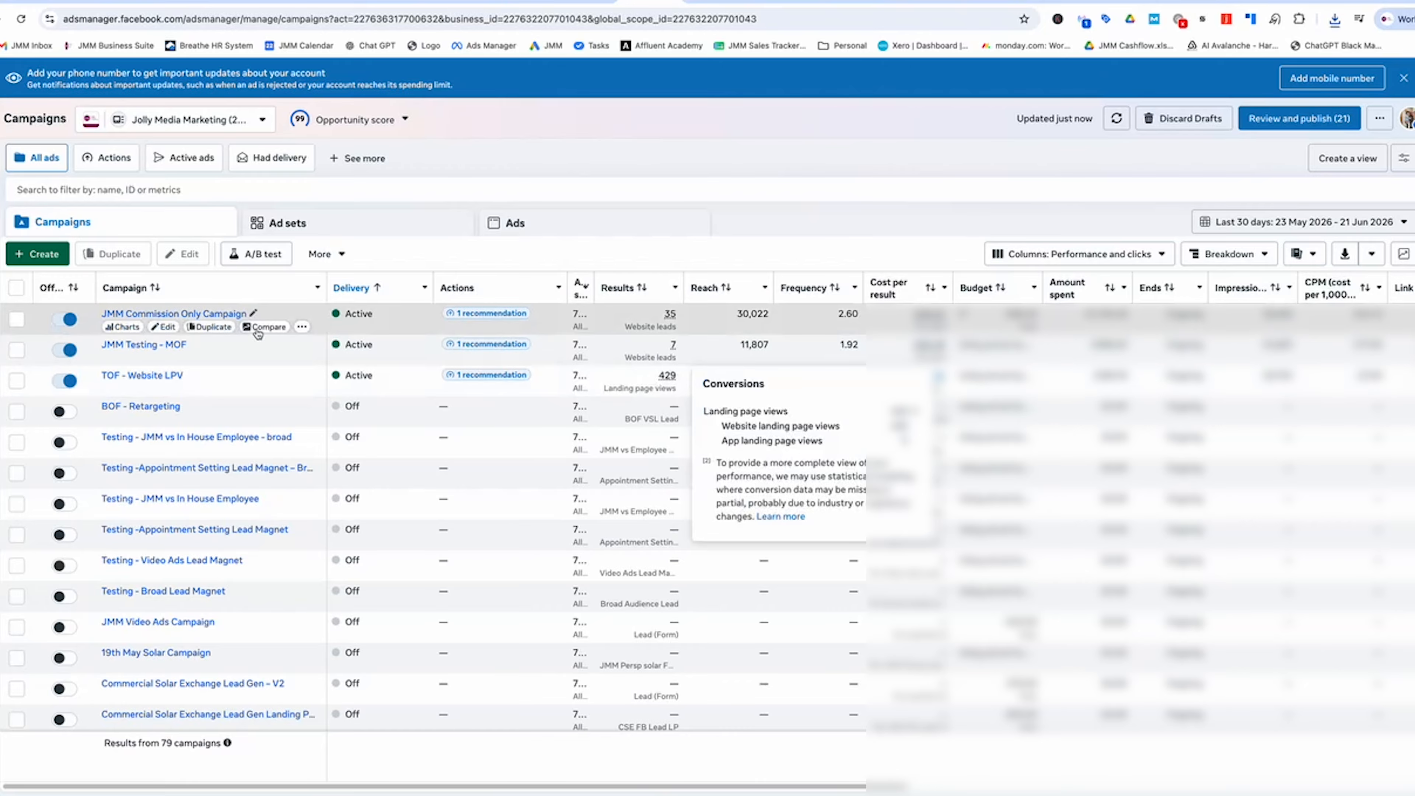
{"action": "left_click", "coordinate": [184, 315]}
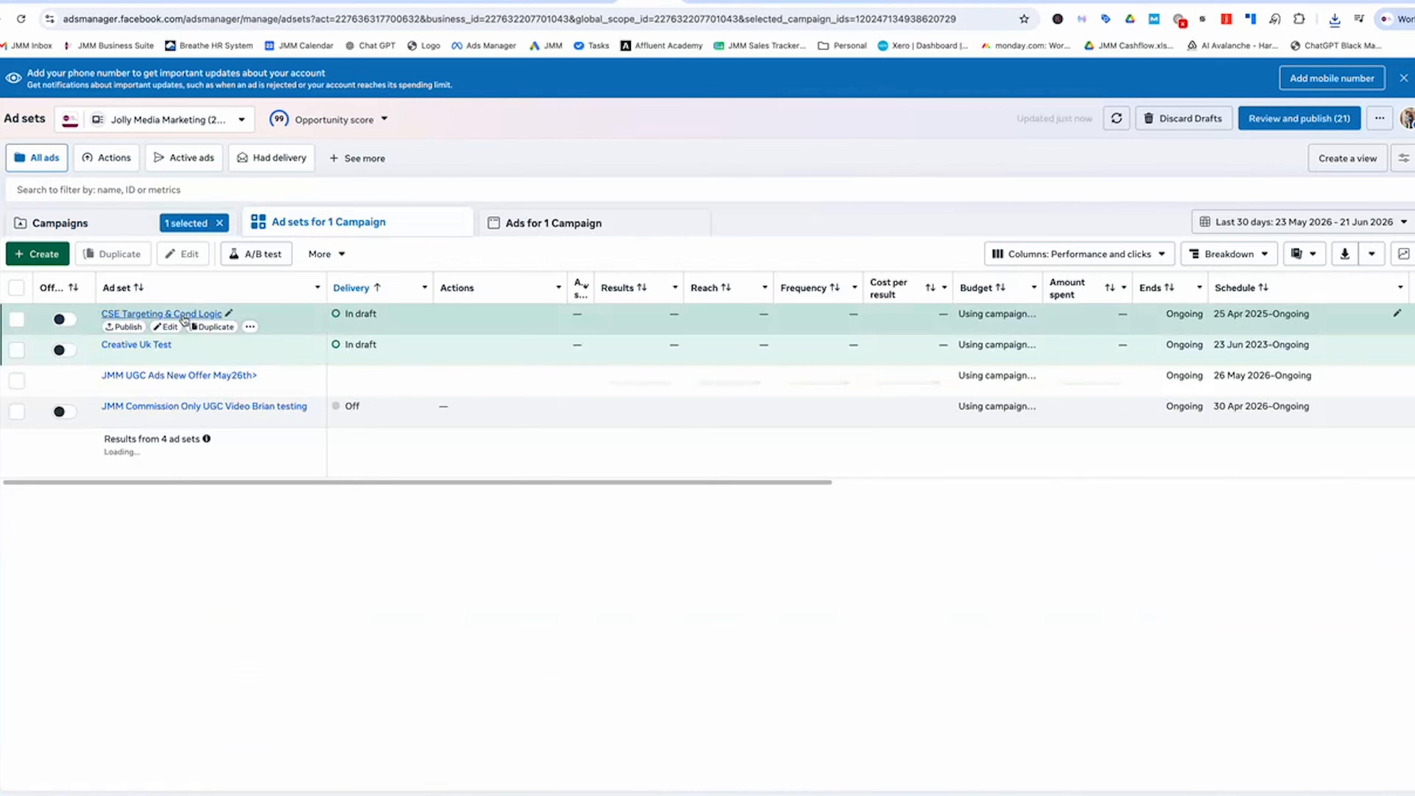
- List the ads in the JMM UGC Ads New Offer May26th> ad set and edit UGC Ad 5 v2
{"action": "left_click", "coordinate": [208, 378]}
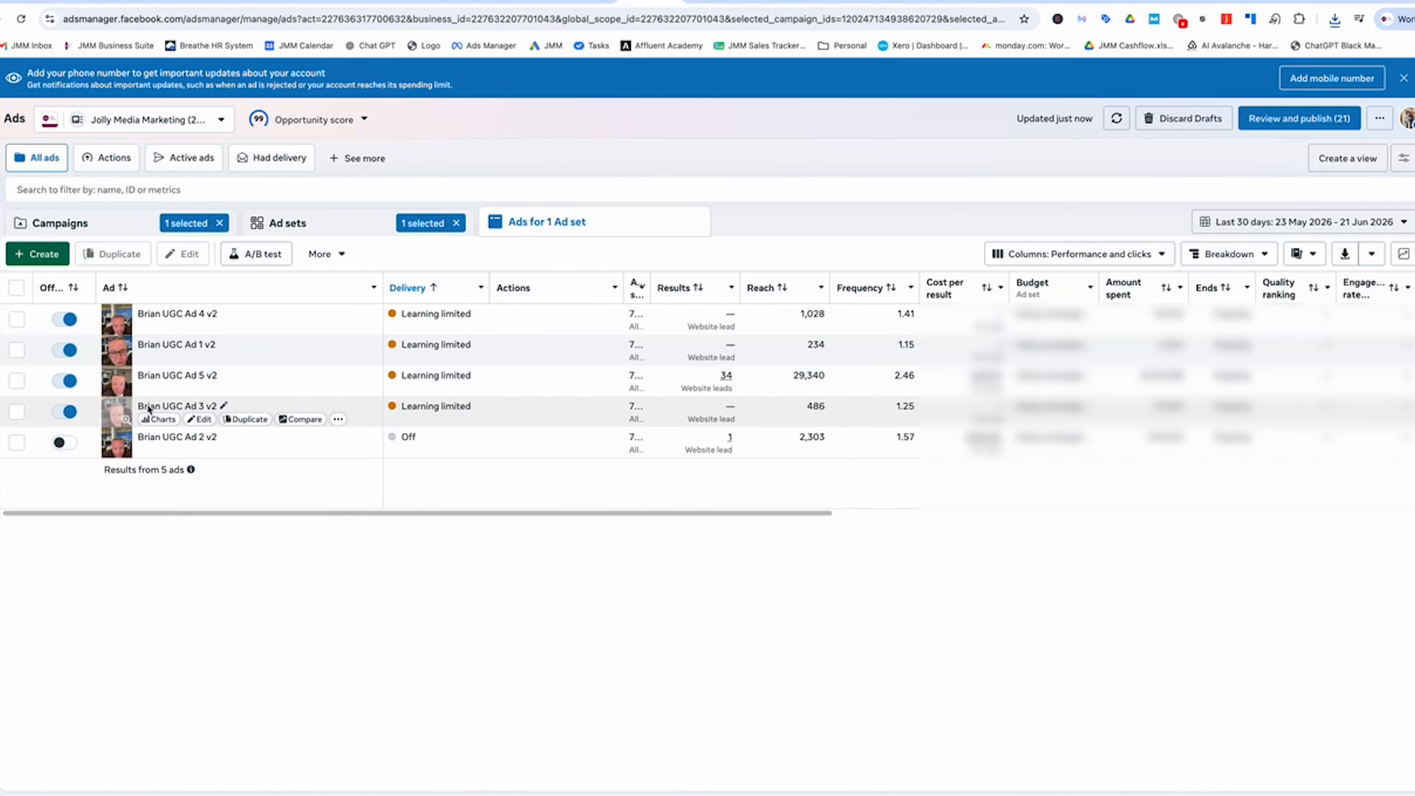
{"action": "left_click", "coordinate": [204, 389]}
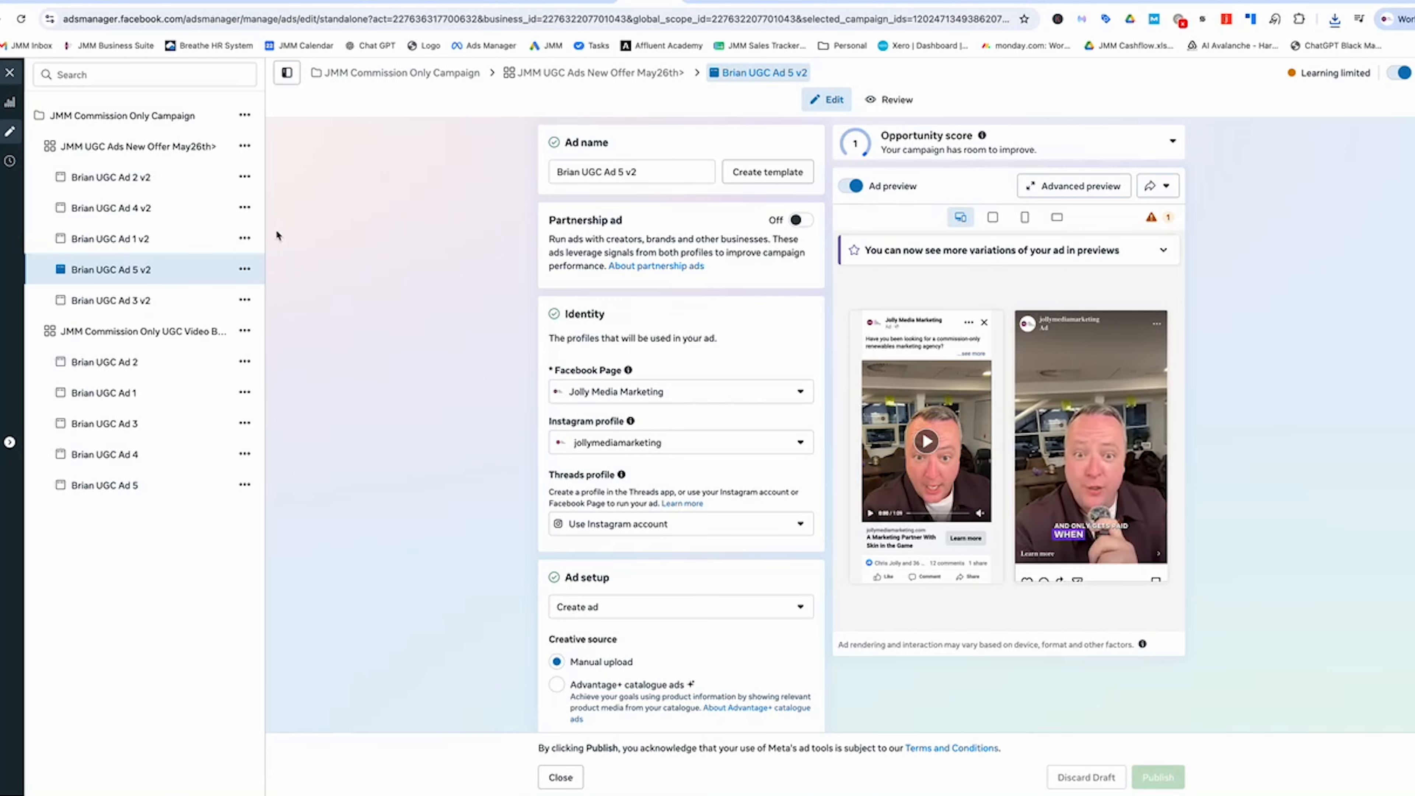
- Duplicate ad 5 v2 into its original campaign, without the WhatsApp button or existing reactions
{"action": "left_click", "coordinate": [242, 270]}
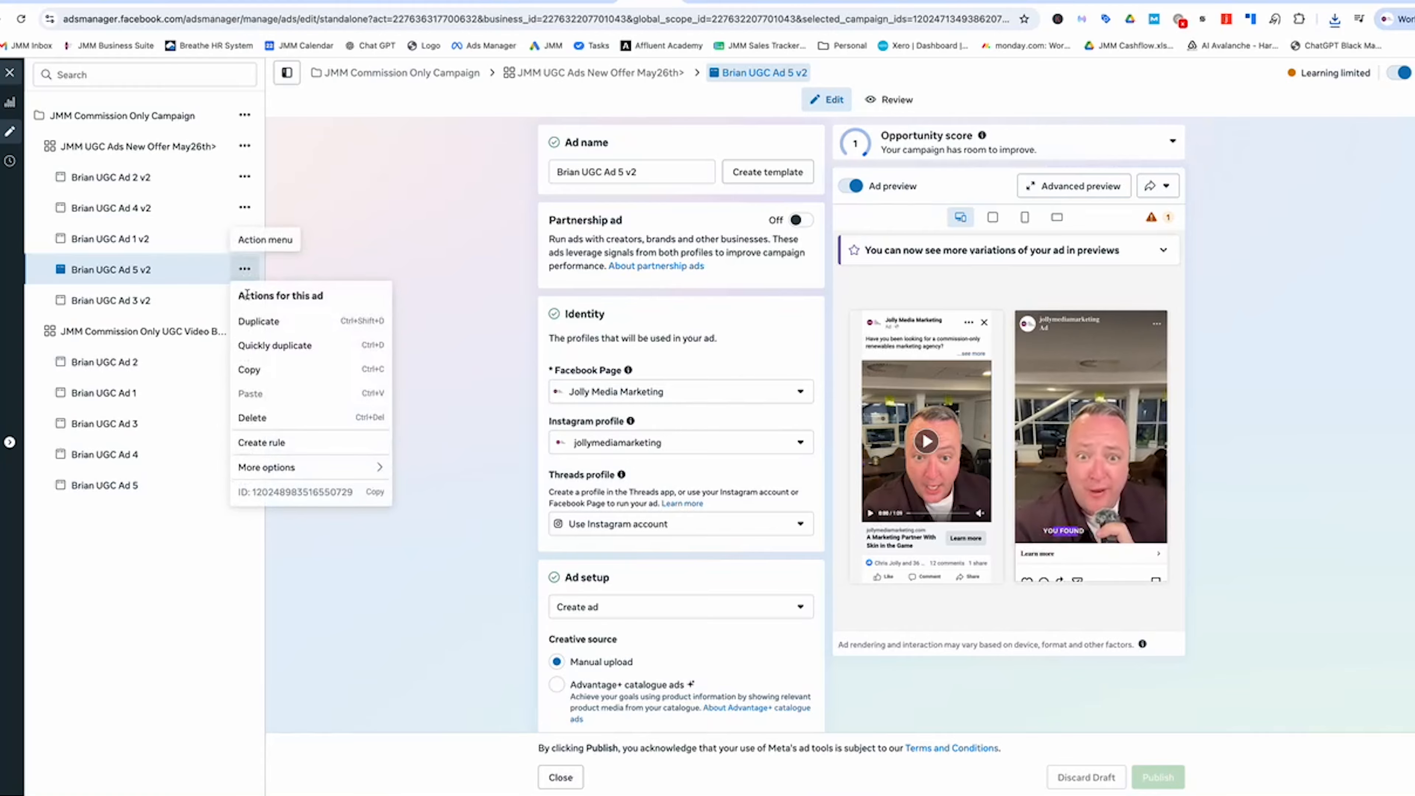
{"action": "left_click", "coordinate": [258, 322]}
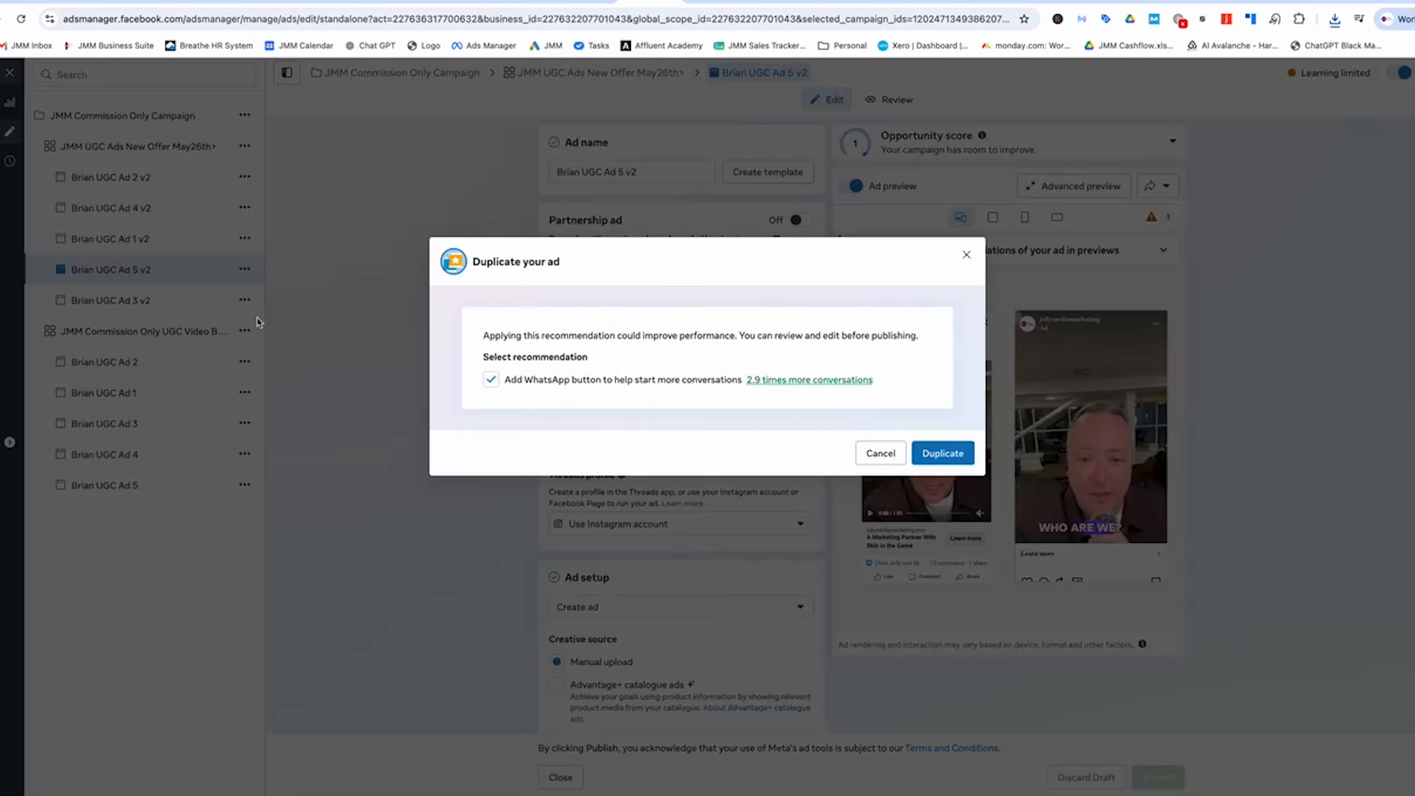
{"action": "left_click", "coordinate": [490, 381]}
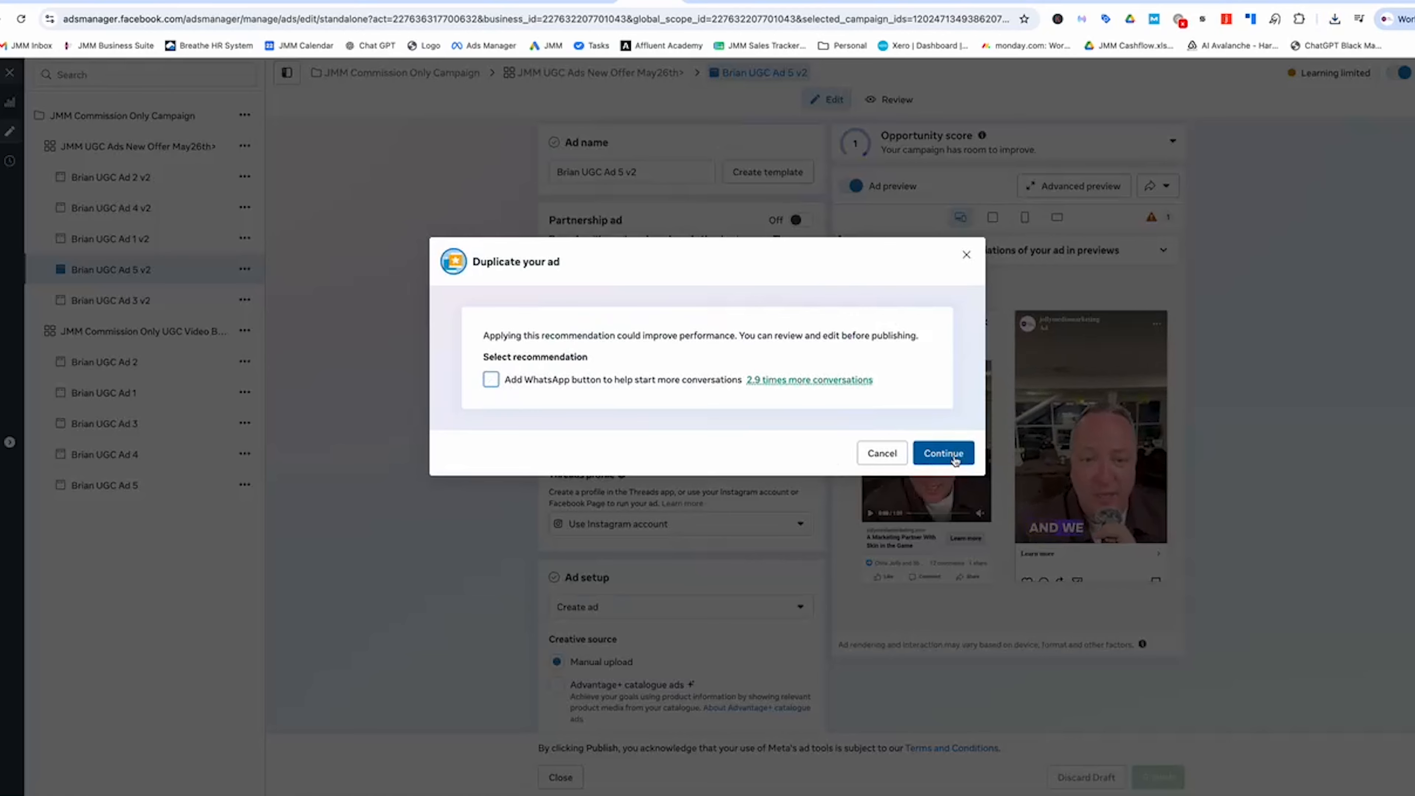
{"action": "left_click", "coordinate": [942, 452]}
{"action": "left_click", "coordinate": [525, 475]}
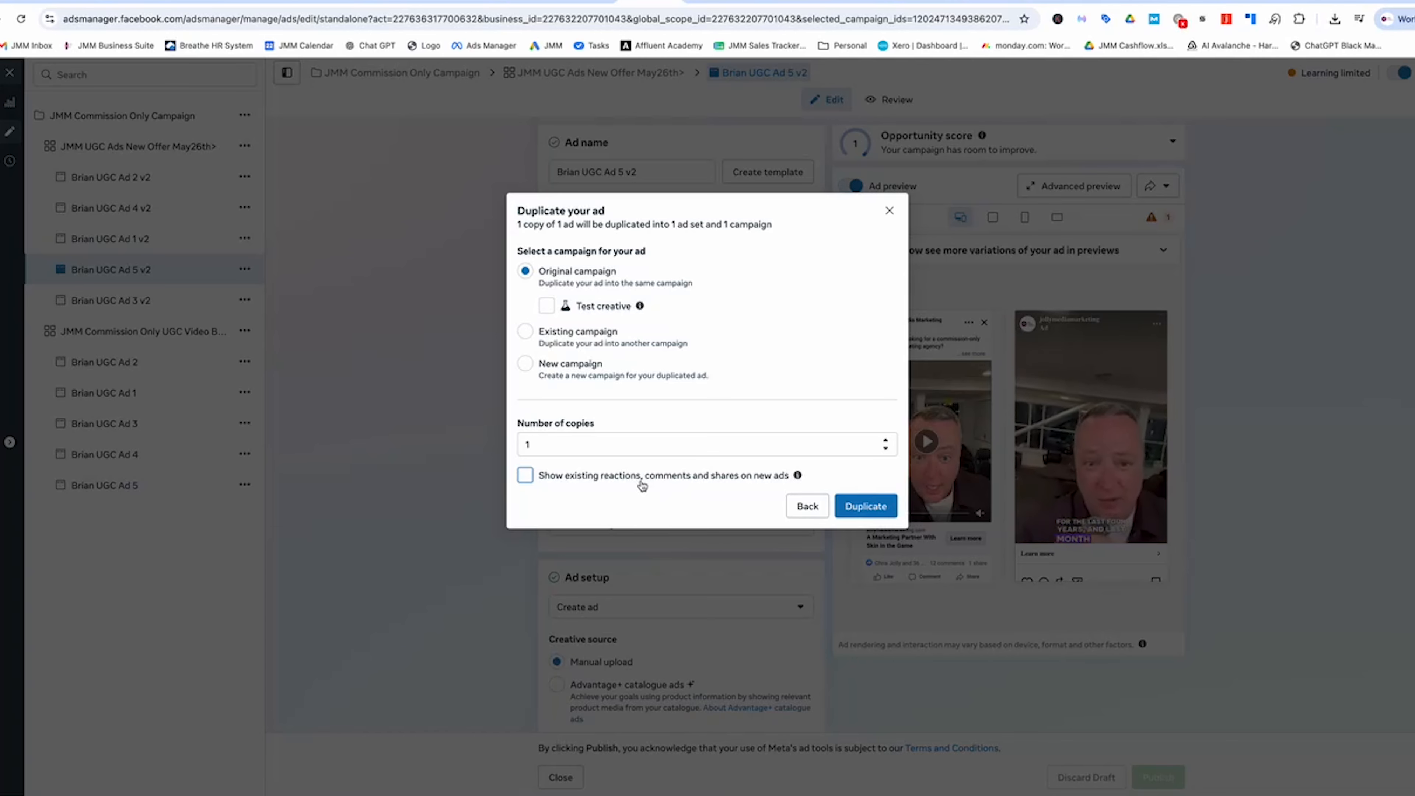
{"action": "left_click", "coordinate": [853, 505]}
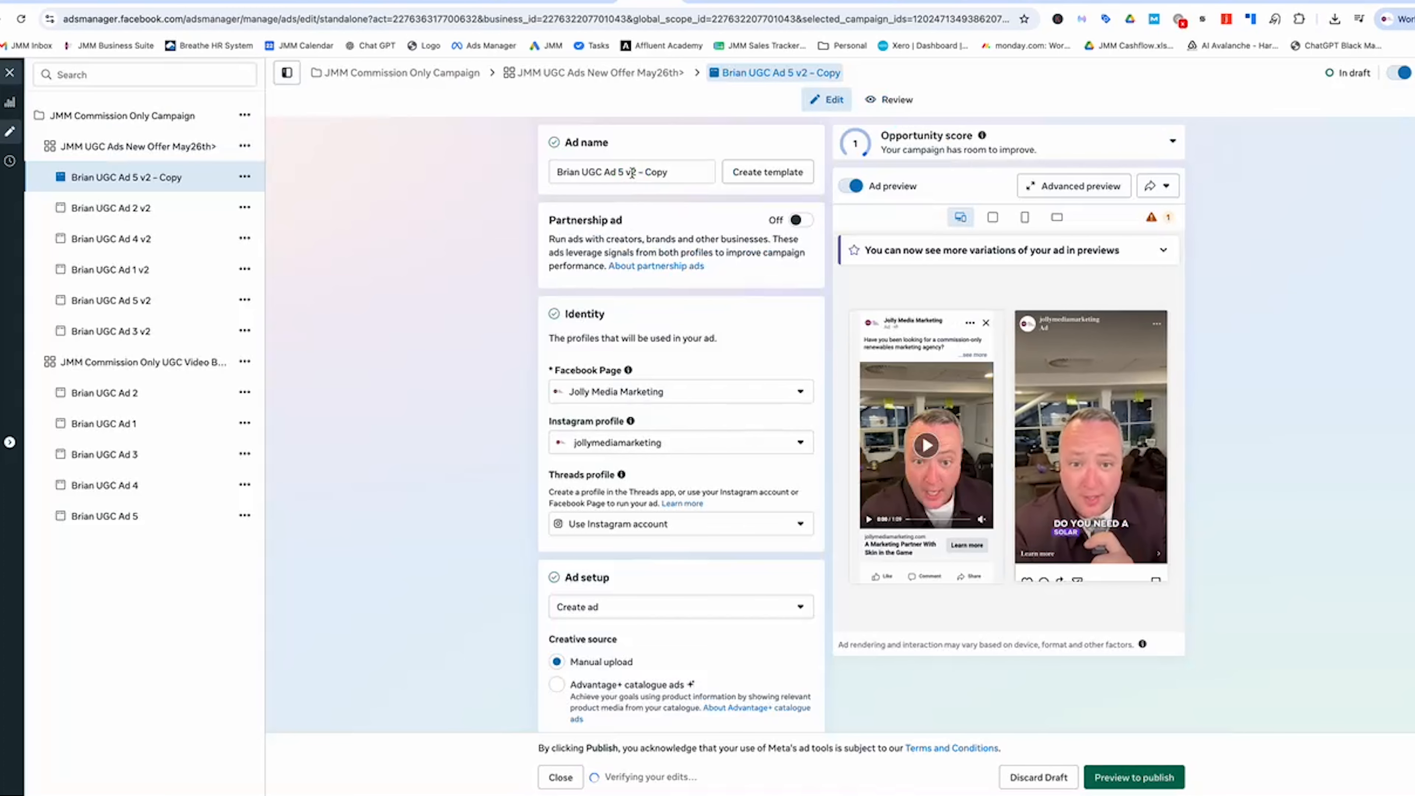
{"action": "triple_click", "coordinate": [632, 172]}
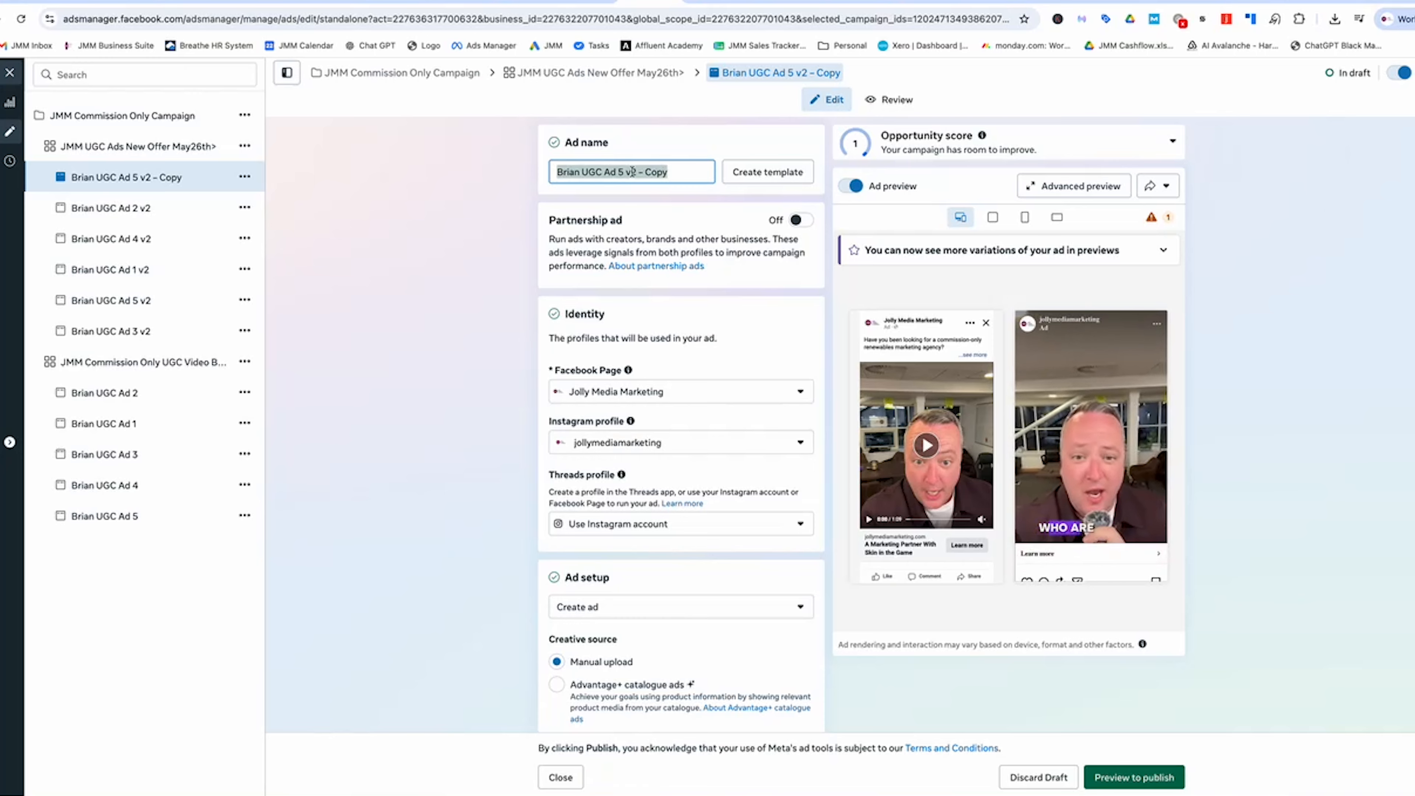
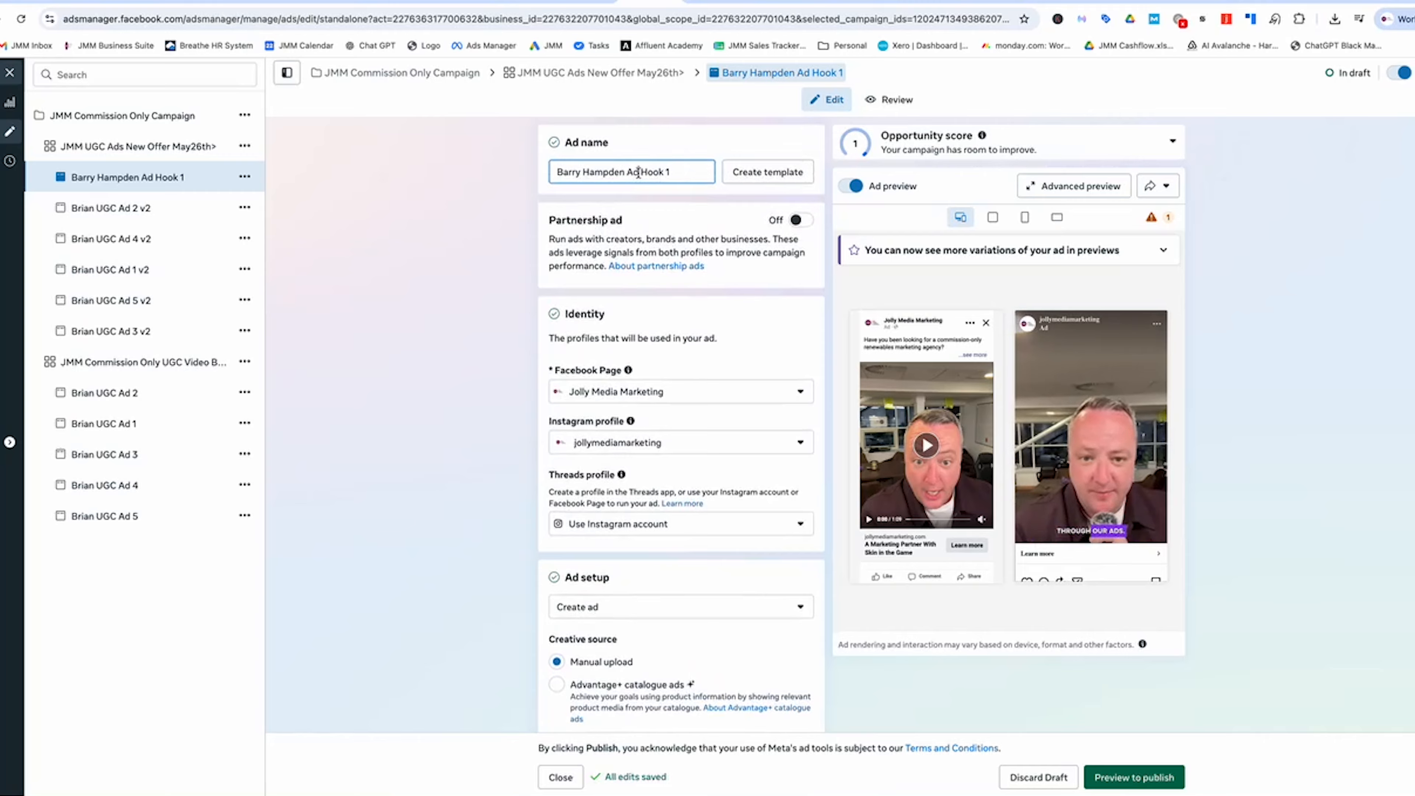
{"action": "triple_click", "coordinate": [625, 178]}
{"action": "key", "text": "super+c"}
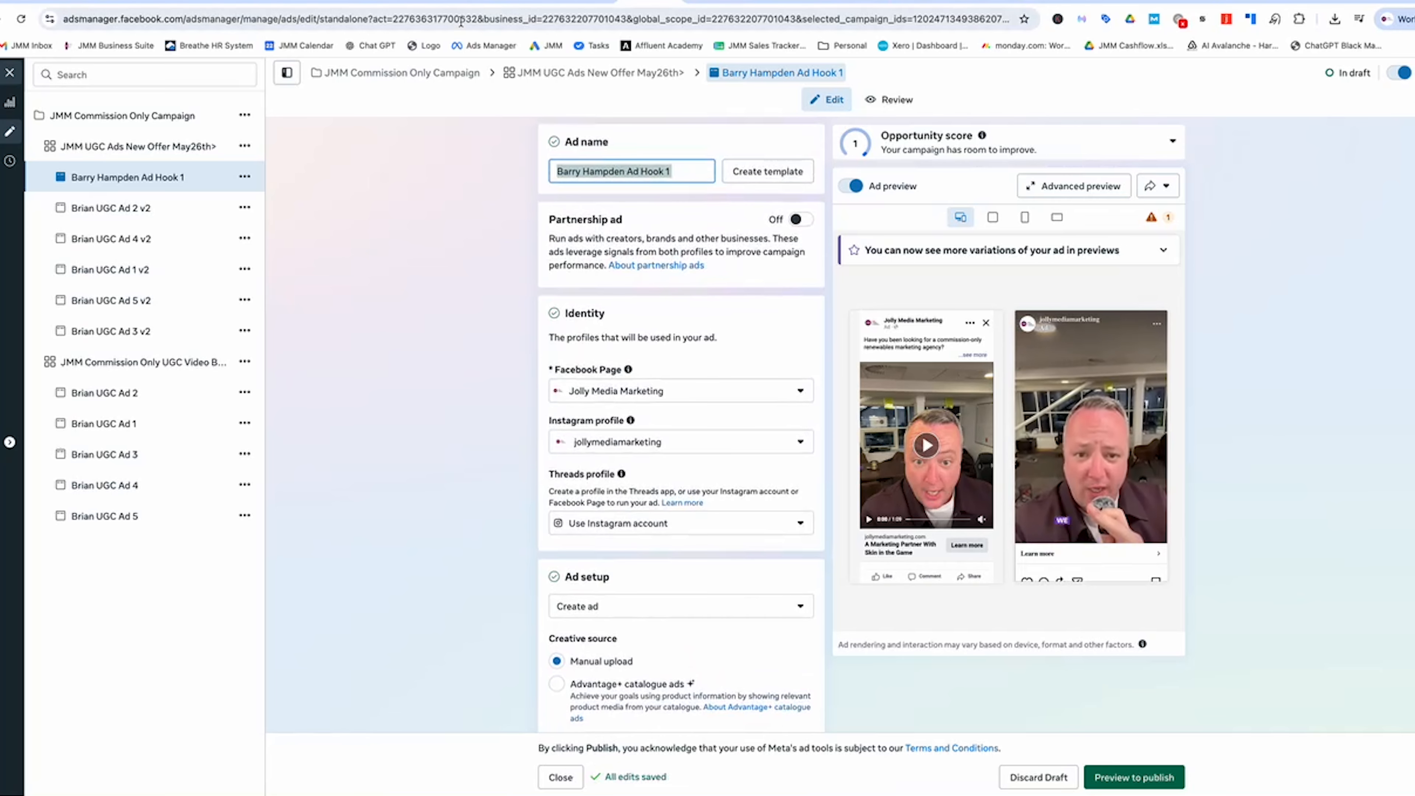
{"action": "left_click", "coordinate": [315, 3]}
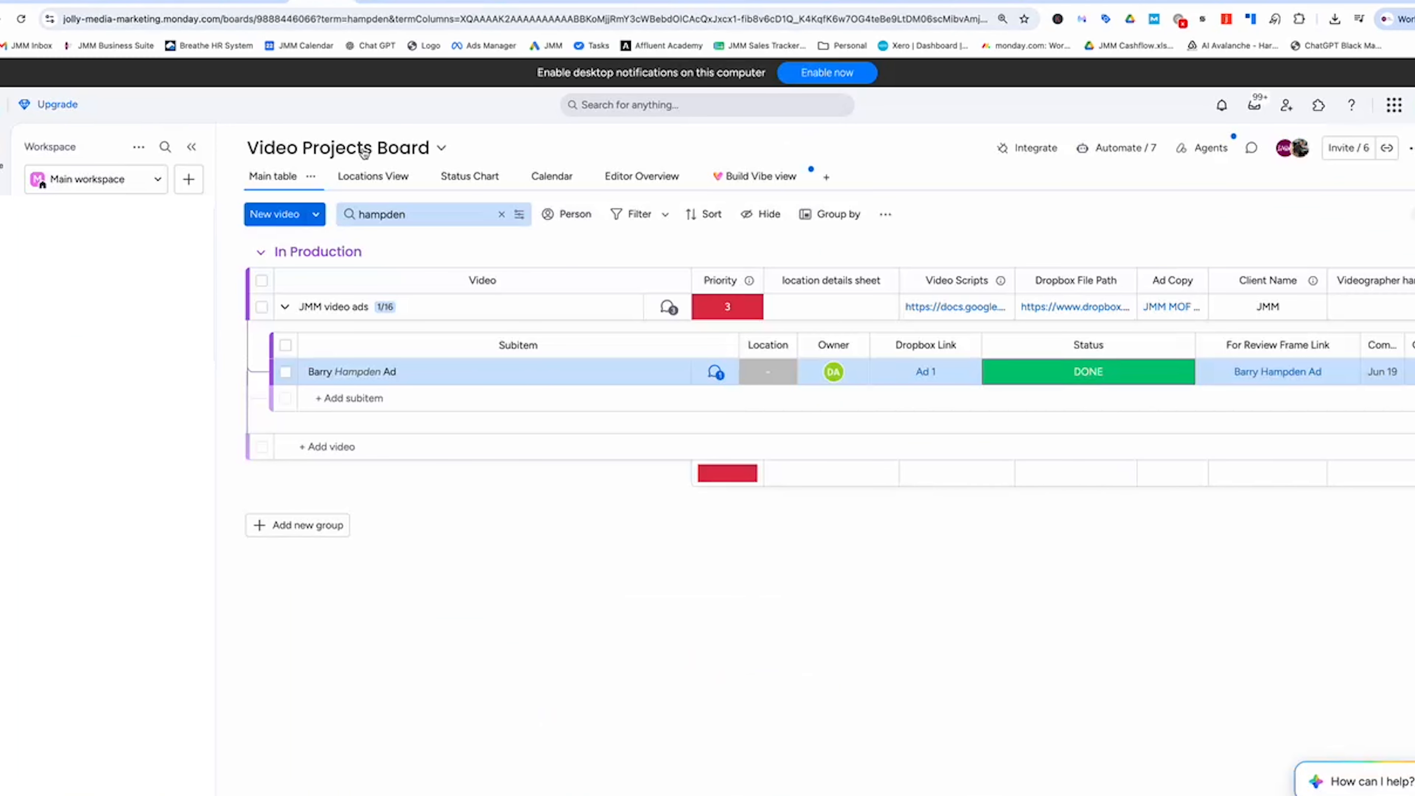
{"action": "scroll", "coordinate": [1058, 368], "scroll_direction": "right", "scroll_amount": 6}
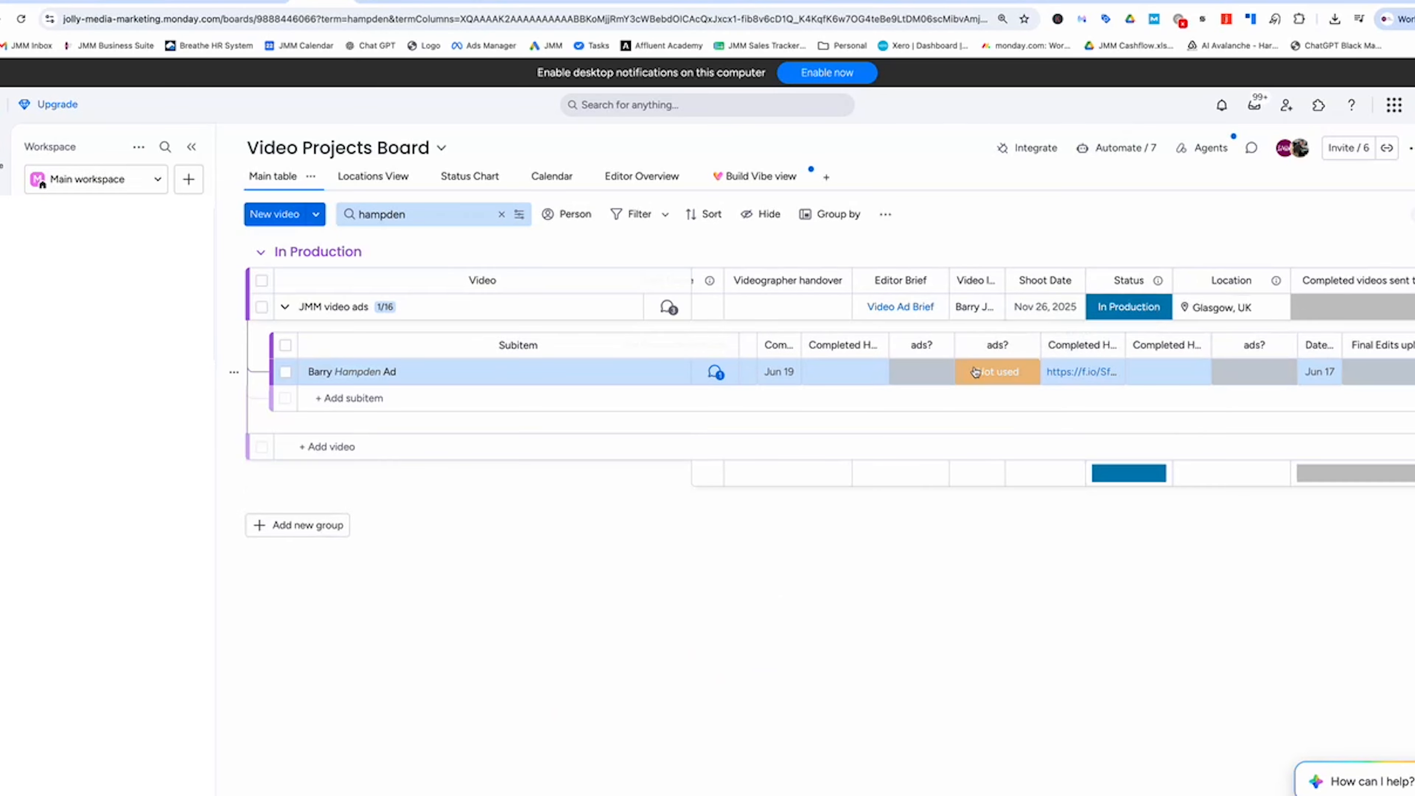
{"action": "scroll", "coordinate": [920, 362], "scroll_direction": "right", "scroll_amount": 3}
{"action": "scroll", "coordinate": [856, 366], "scroll_direction": "left", "scroll_amount": 10}
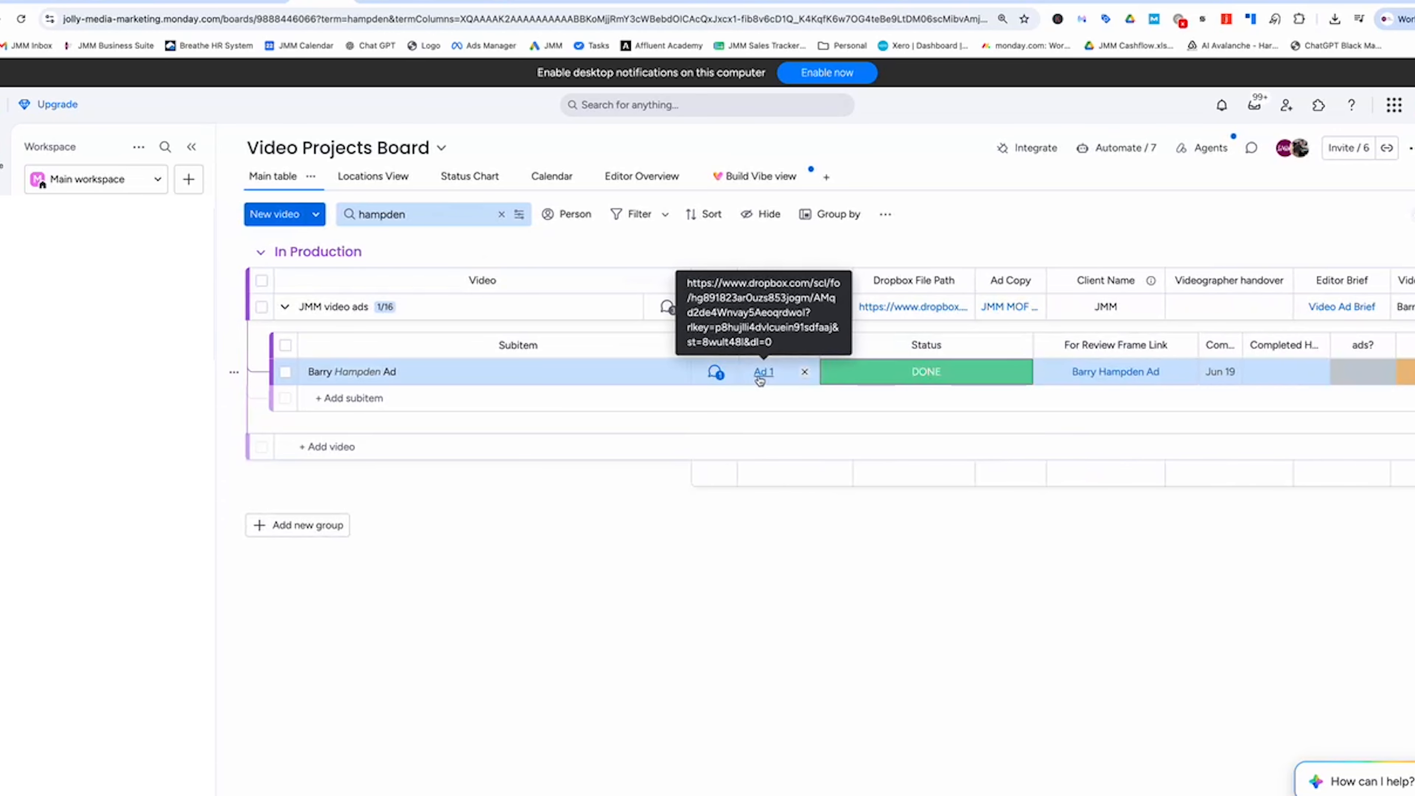
{"action": "left_click", "coordinate": [454, 5]}
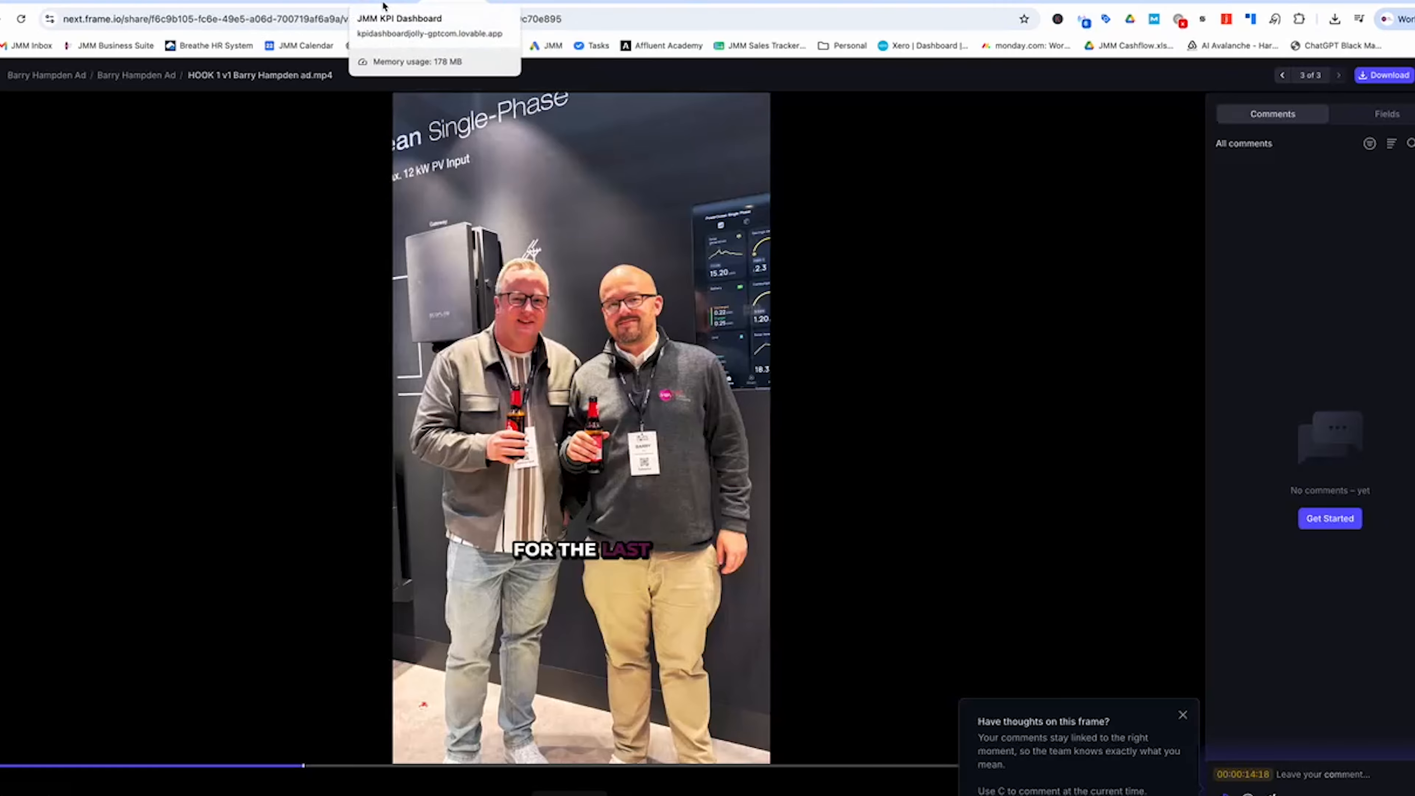
{"action": "left_click", "coordinate": [647, 3]}
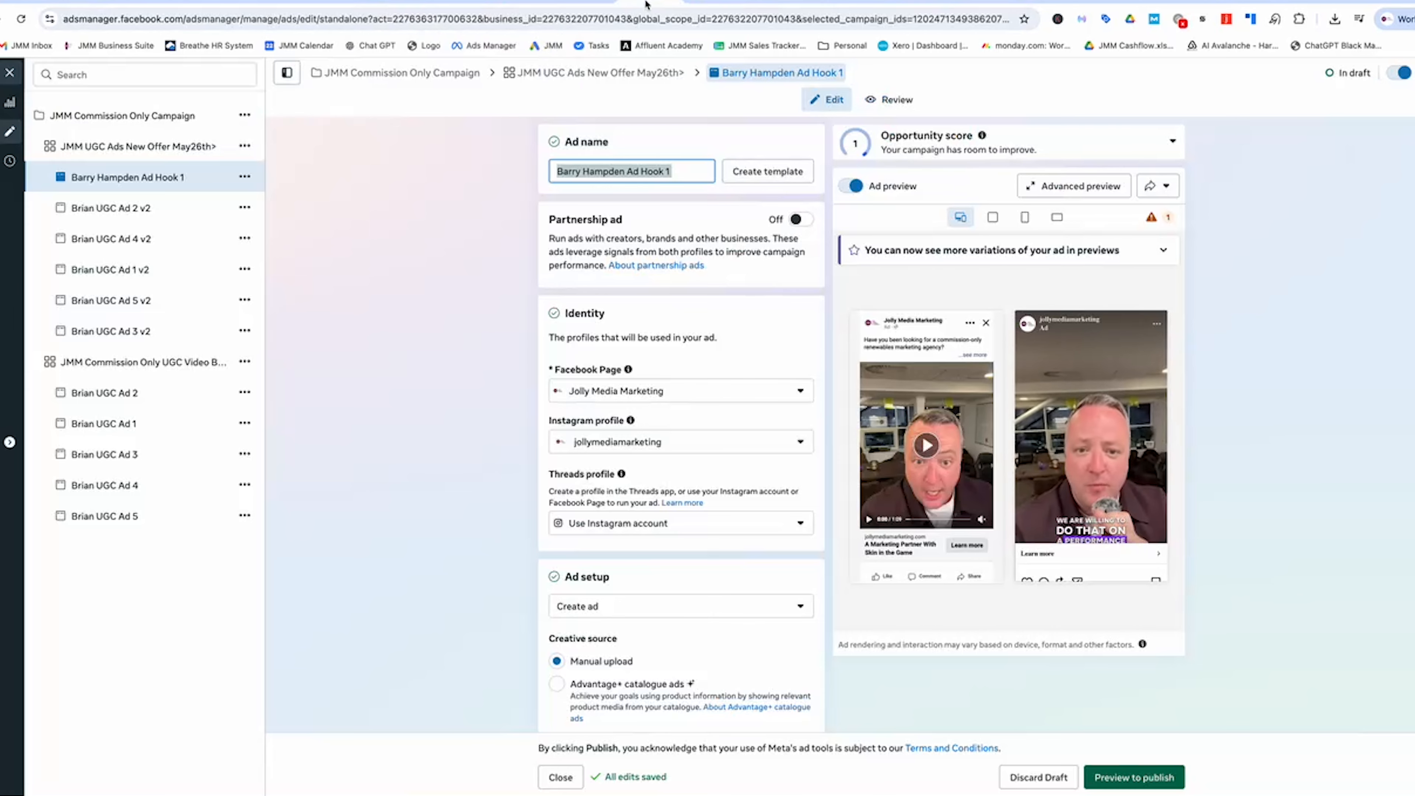
{"action": "scroll", "coordinate": [653, 217], "scroll_direction": "down", "scroll_amount": 15}
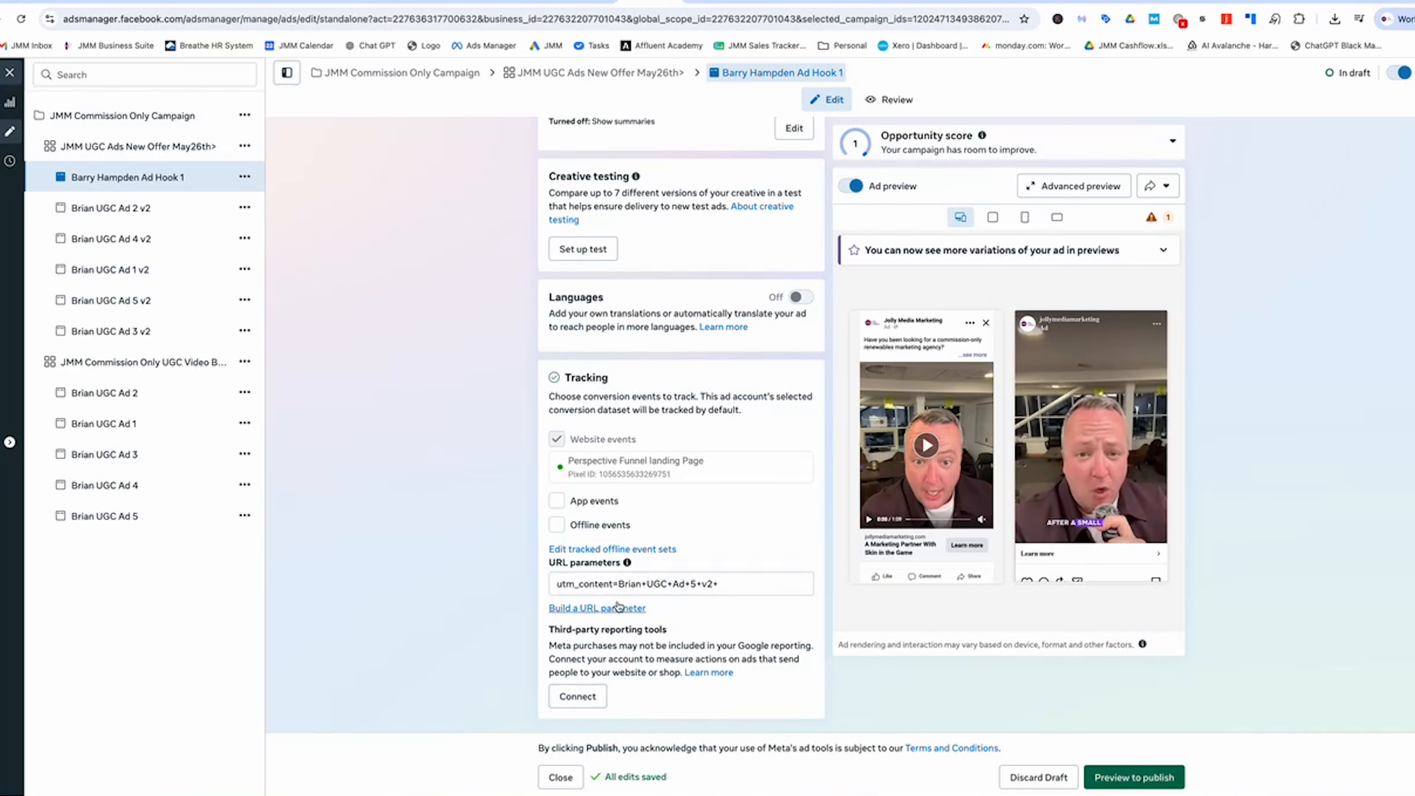
{"action": "left_click", "coordinate": [613, 608]}
{"action": "left_click", "coordinate": [648, 446]}
{"action": "key", "text": "super+a"}
{"action": "key", "text": "super+v"}
{"action": "left_click", "coordinate": [767, 547]}
{"action": "left_click", "coordinate": [875, 629]}
- Remove the old video from the ad's media
{"action": "scroll", "coordinate": [624, 441], "scroll_direction": "up", "scroll_amount": 12}
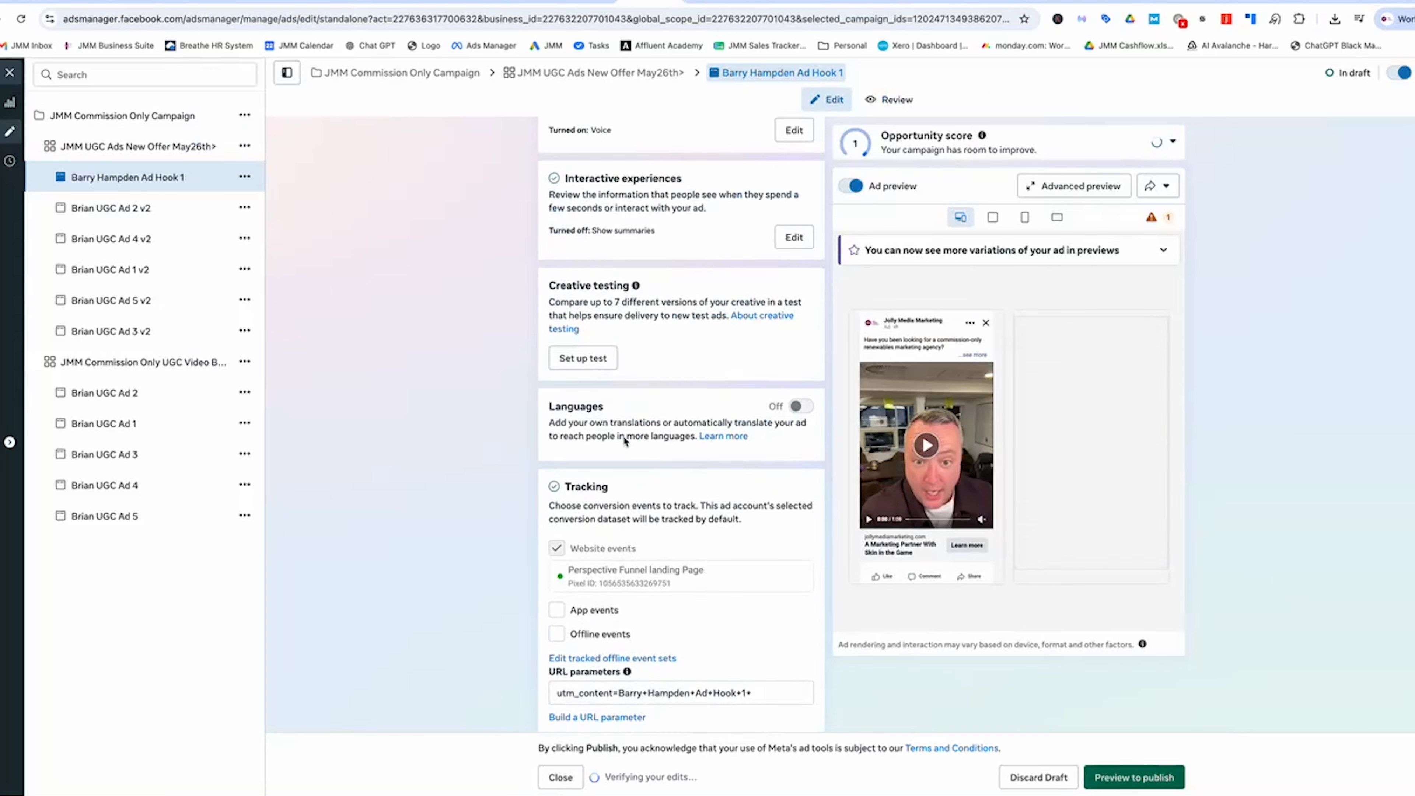
{"action": "scroll", "coordinate": [624, 441], "scroll_direction": "up", "scroll_amount": 10}
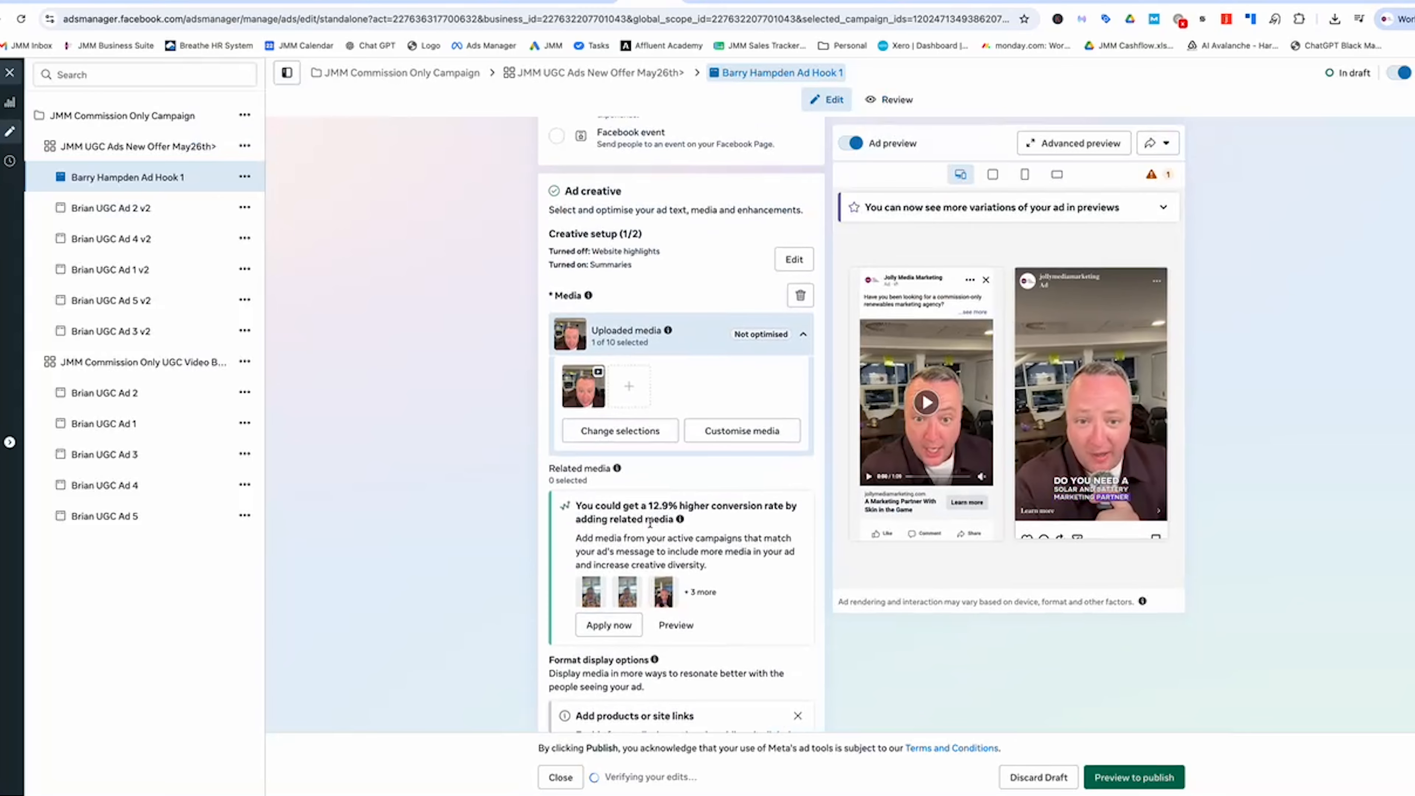
{"action": "left_click", "coordinate": [800, 295]}
{"action": "left_click", "coordinate": [607, 319]}
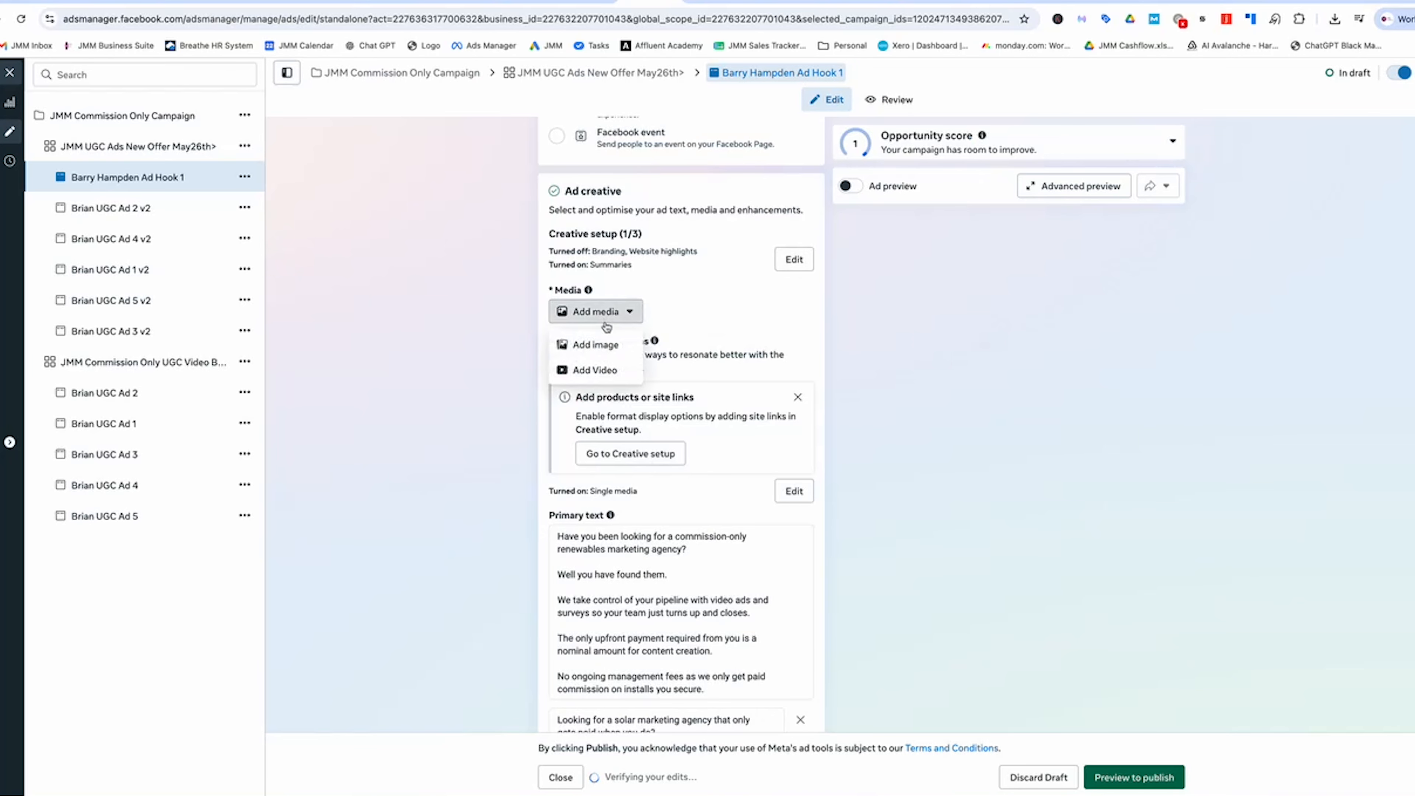
{"action": "left_click", "coordinate": [596, 370]}
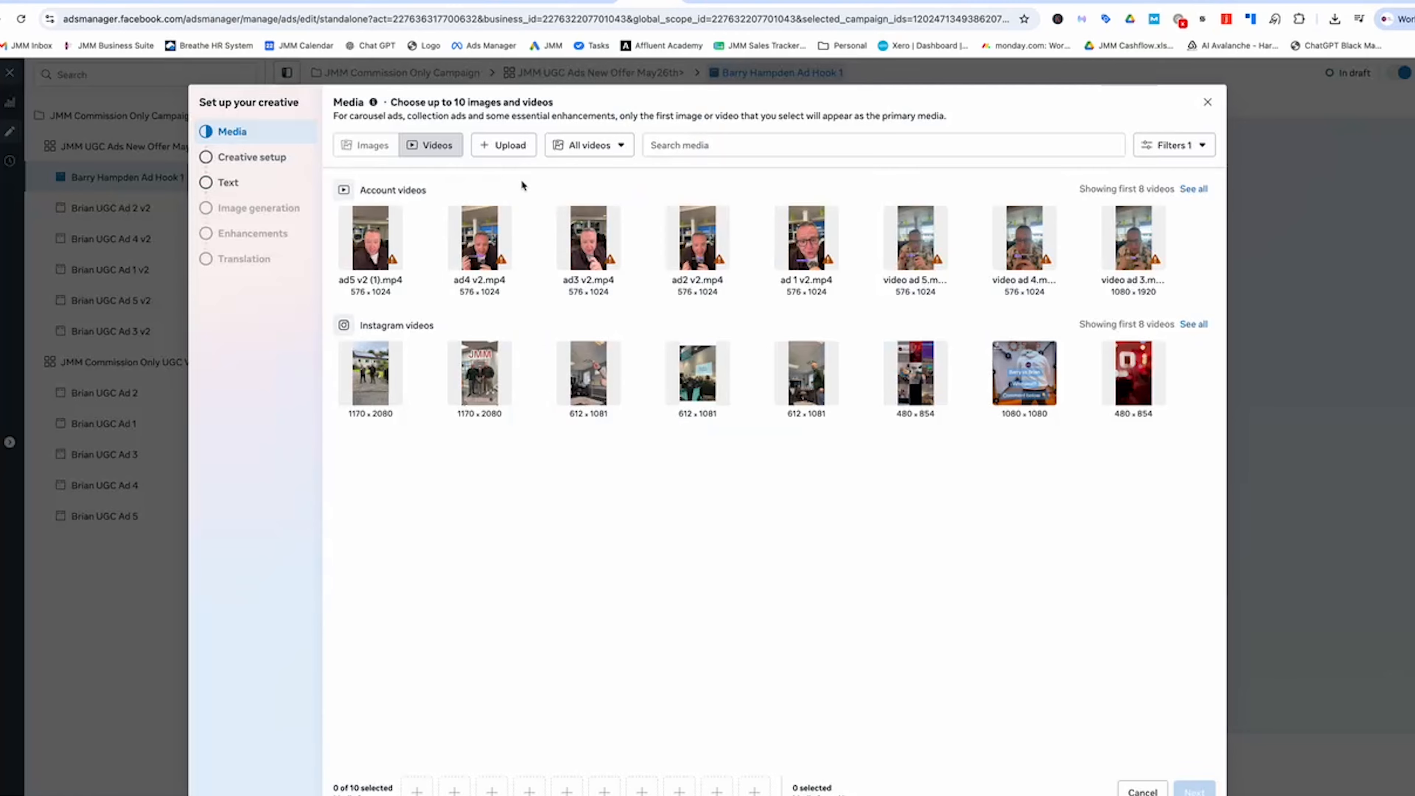
{"action": "left_click", "coordinate": [522, 147]}
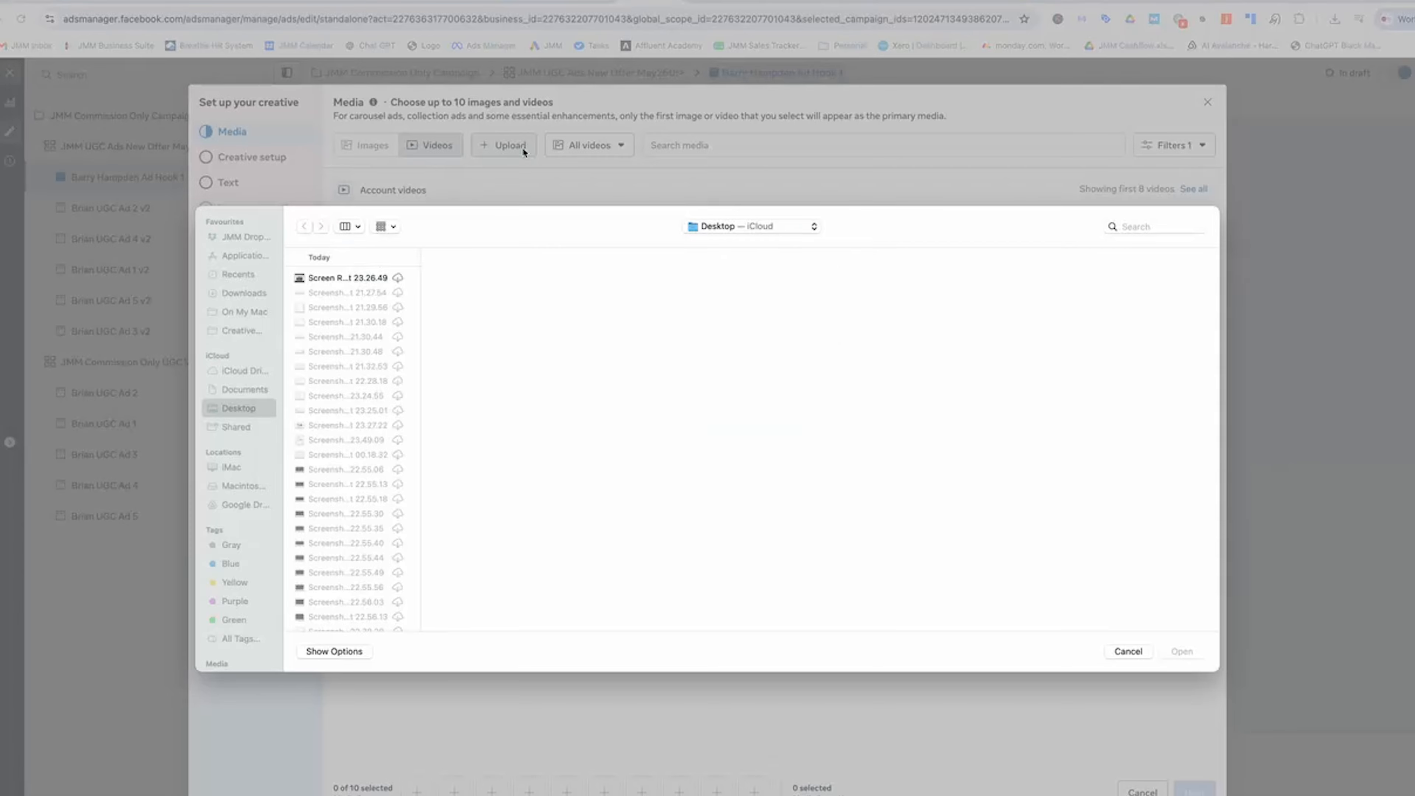
{"action": "left_click", "coordinate": [257, 291]}
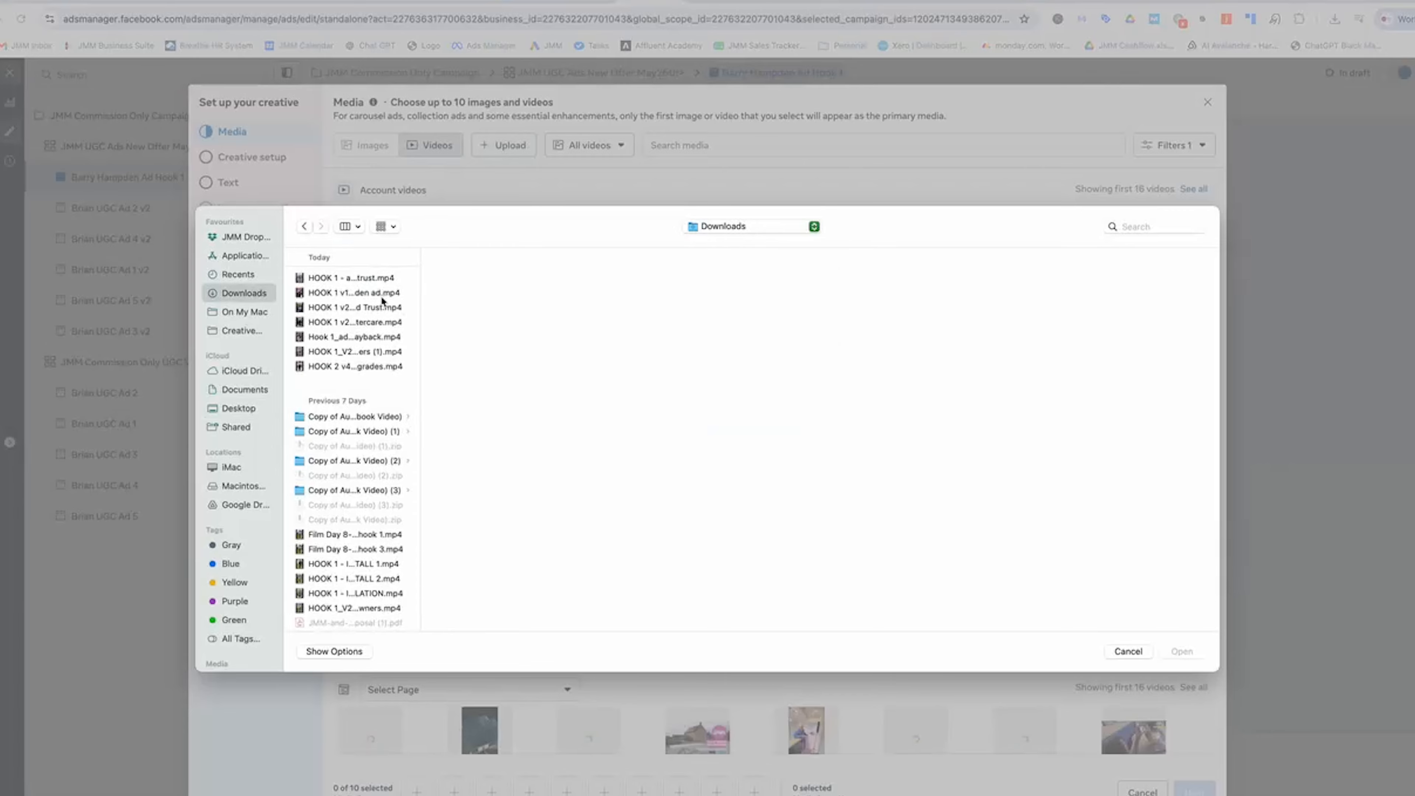
{"action": "left_click", "coordinate": [401, 292]}
{"action": "left_click", "coordinate": [1192, 650]}
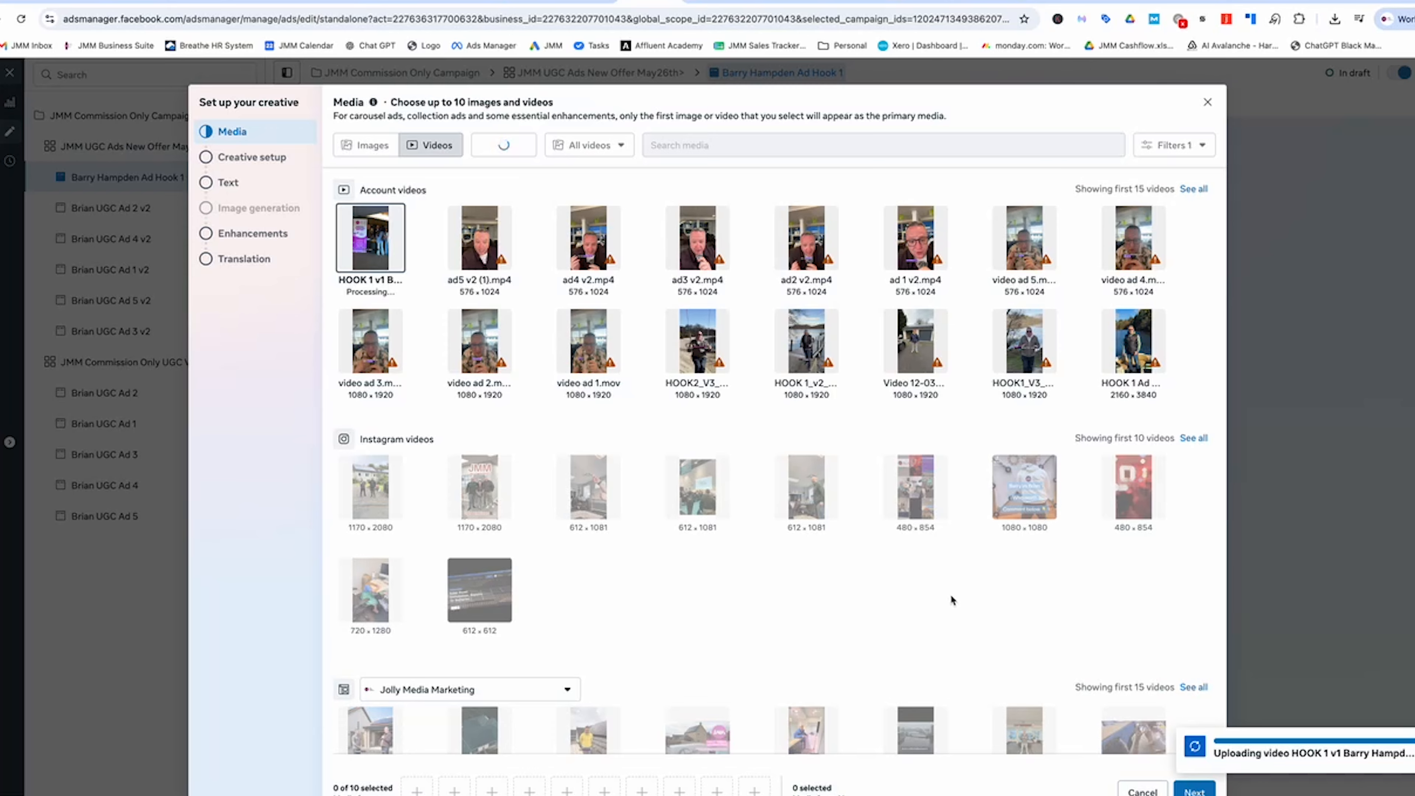
{"action": "left_click", "coordinate": [1195, 791]}
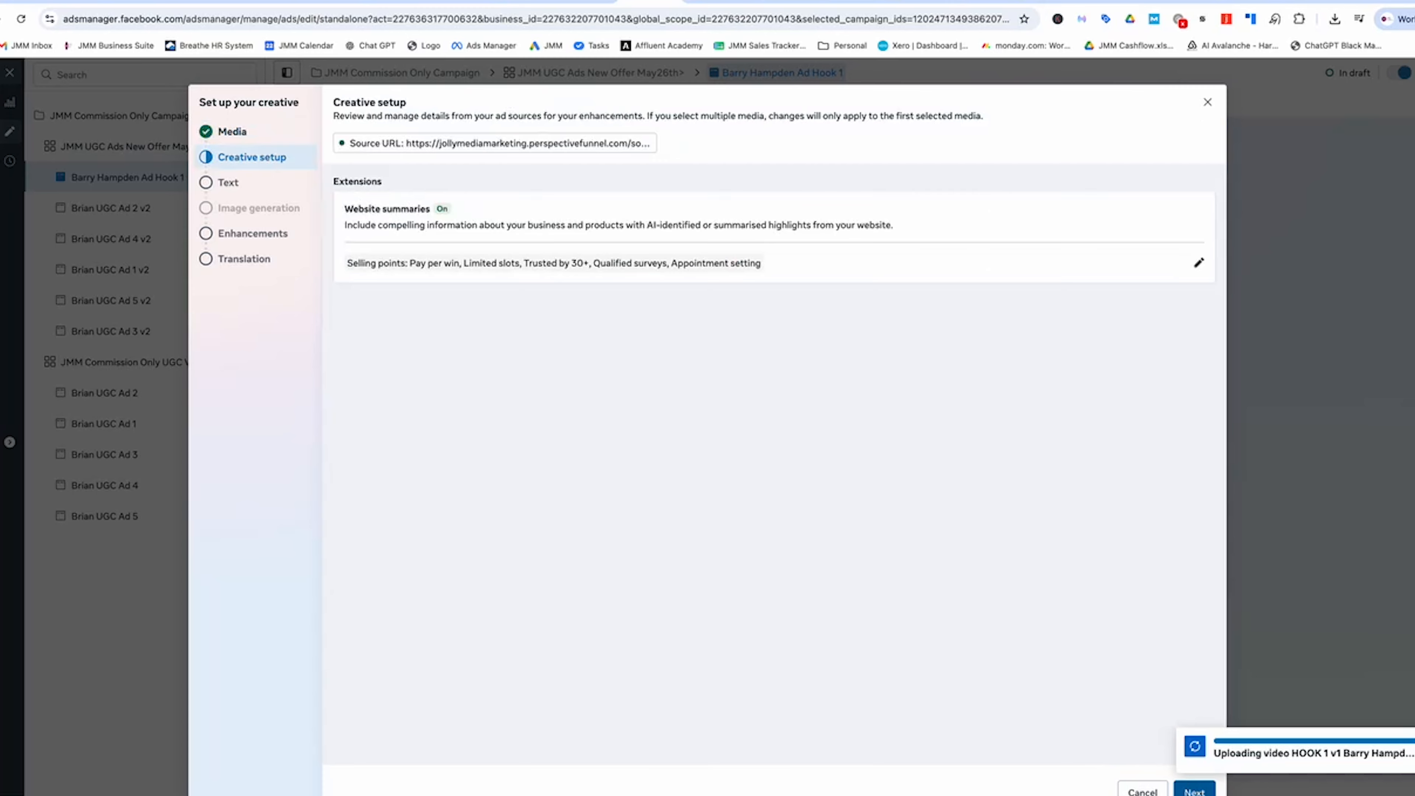
{"action": "left_click", "coordinate": [1199, 263]}
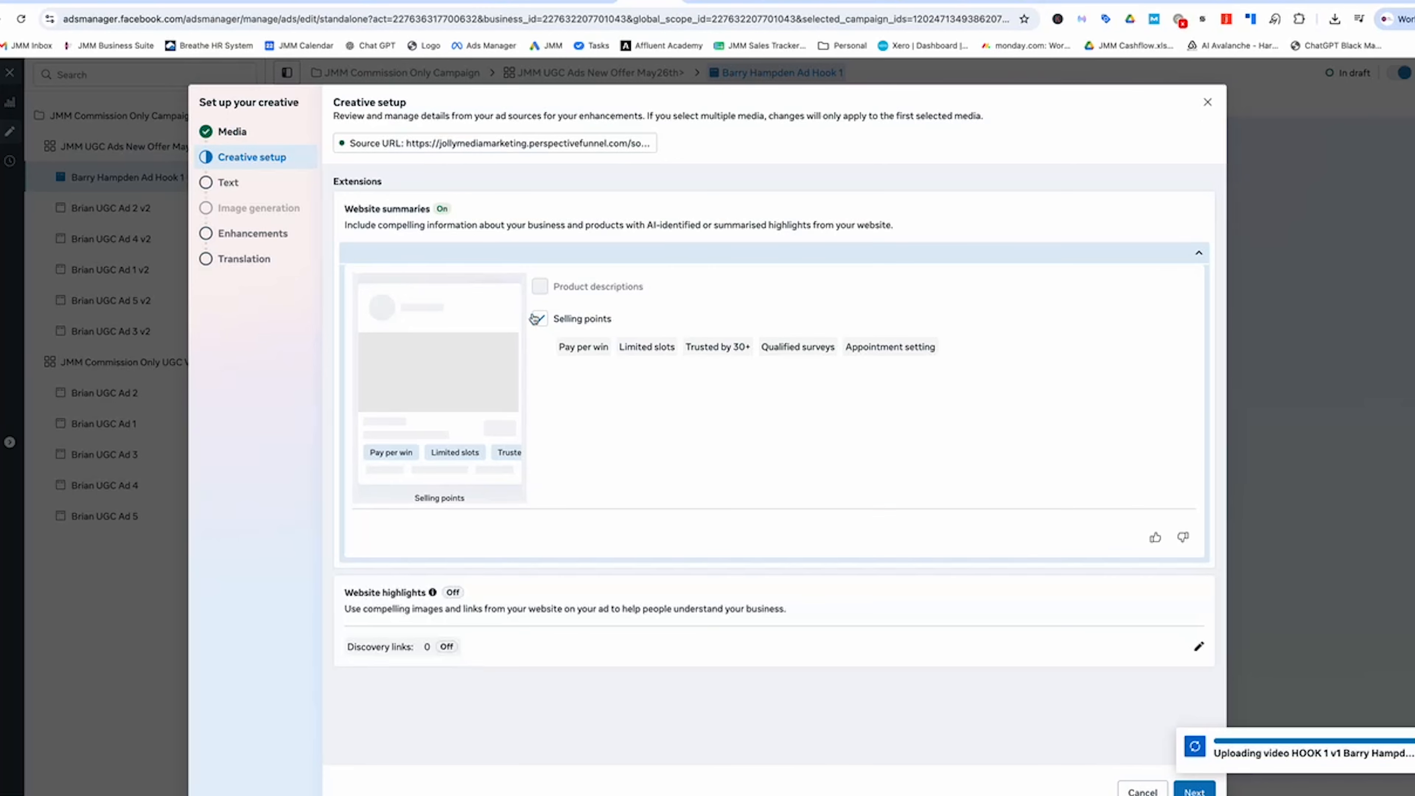